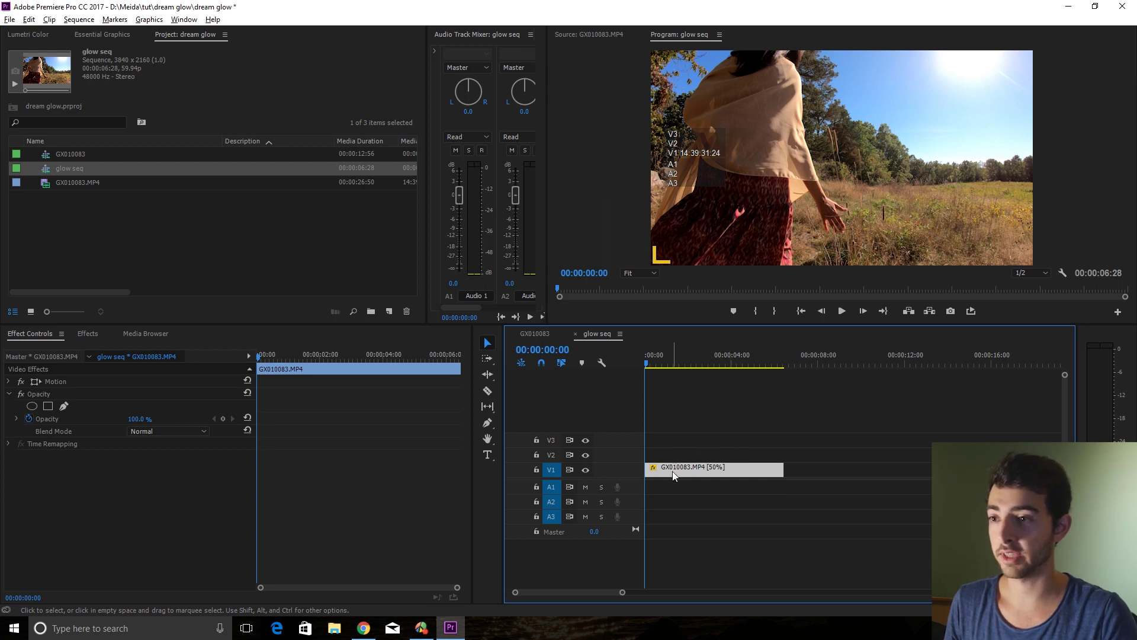
- Duplicate the field clip onto V2 above the original and select the upper copy
{"action": "left_click_drag", "start_coordinate": [673, 471], "coordinate": [671, 461]}
{"action": "left_click", "coordinate": [692, 438]}
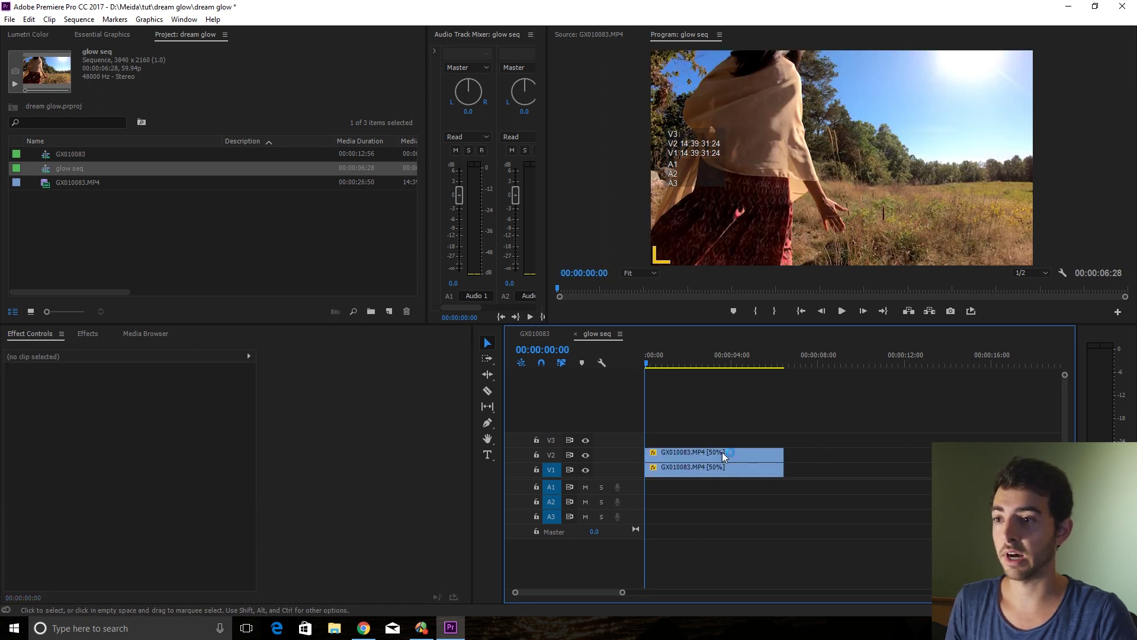
{"action": "left_click", "coordinate": [686, 452]}
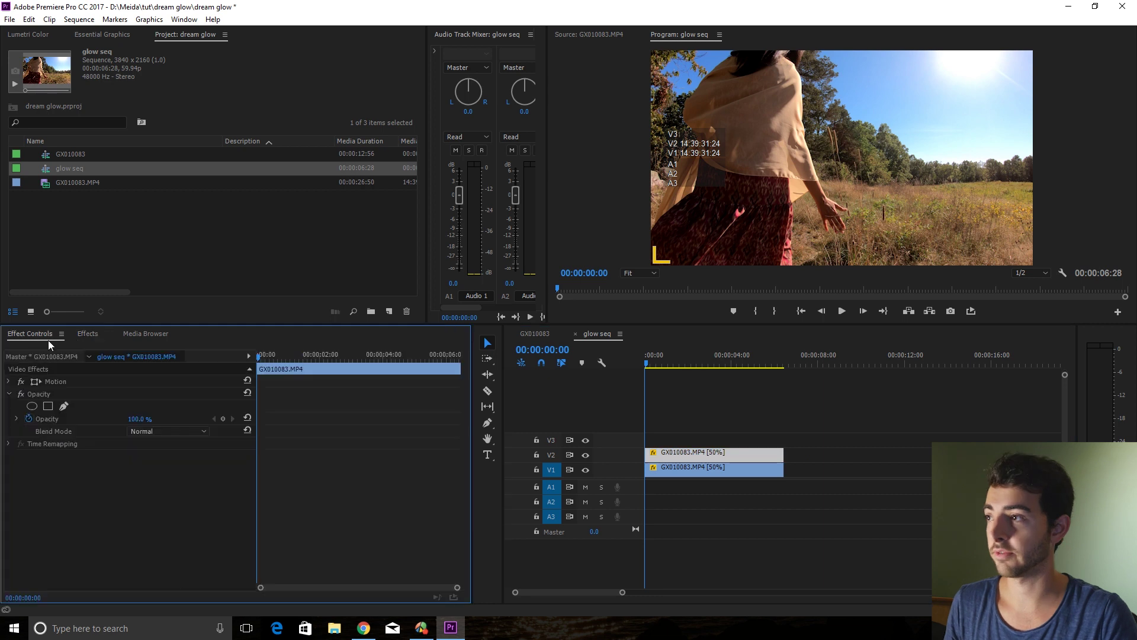
{"action": "left_click", "coordinate": [92, 339]}
- Find Gaussian Blur with a 'gaus' search and apply it to the V2 clip
{"action": "left_click", "coordinate": [77, 349]}
{"action": "type", "text": "gaus"}
{"action": "left_click_drag", "start_coordinate": [55, 472], "coordinate": [723, 455]}
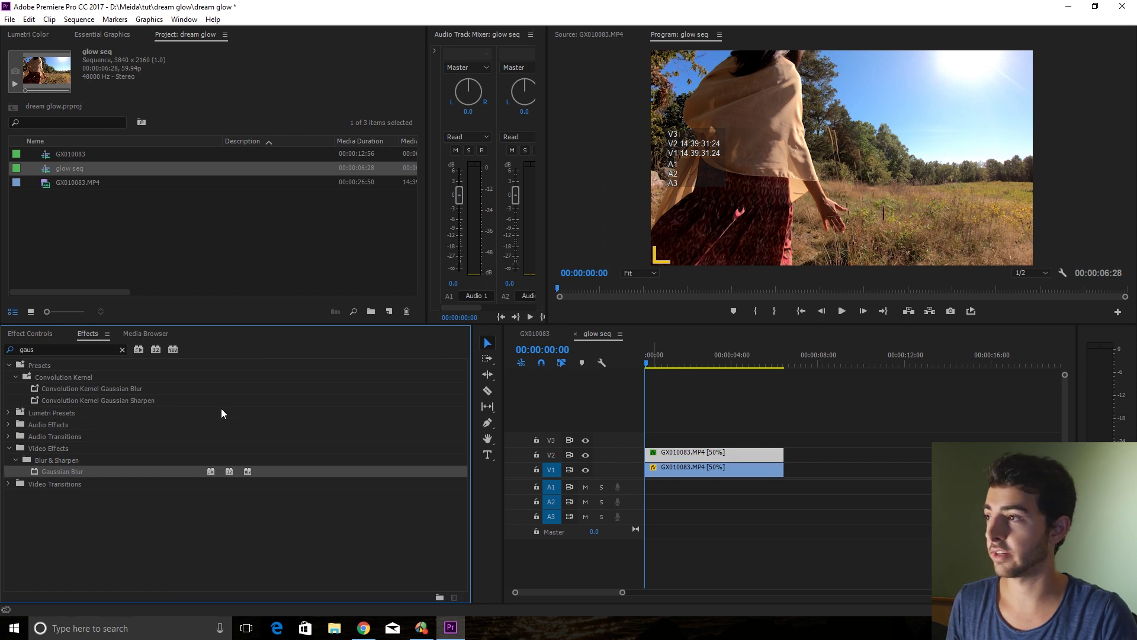
- Set Gaussian Blur's Blurriness to 700 and turn on Repeat Edge Pixels
{"action": "left_click", "coordinate": [27, 335]}
{"action": "left_click_drag", "start_coordinate": [131, 480], "coordinate": [450, 480]}
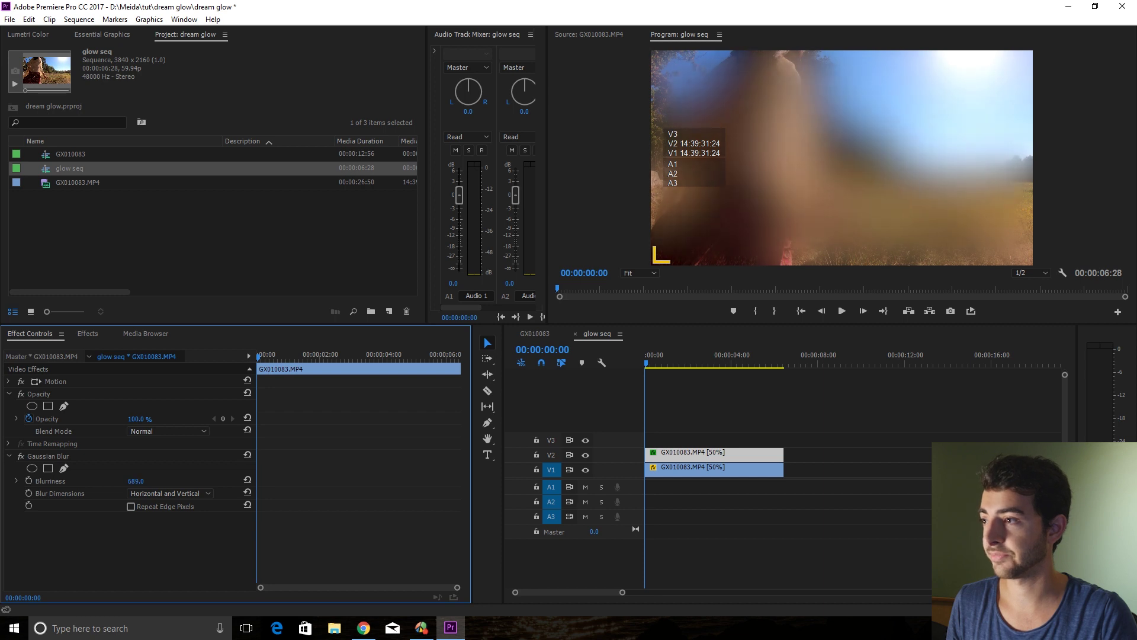
{"action": "left_click", "coordinate": [135, 480]}
{"action": "type", "text": "700"}
{"action": "key", "text": "Return"}
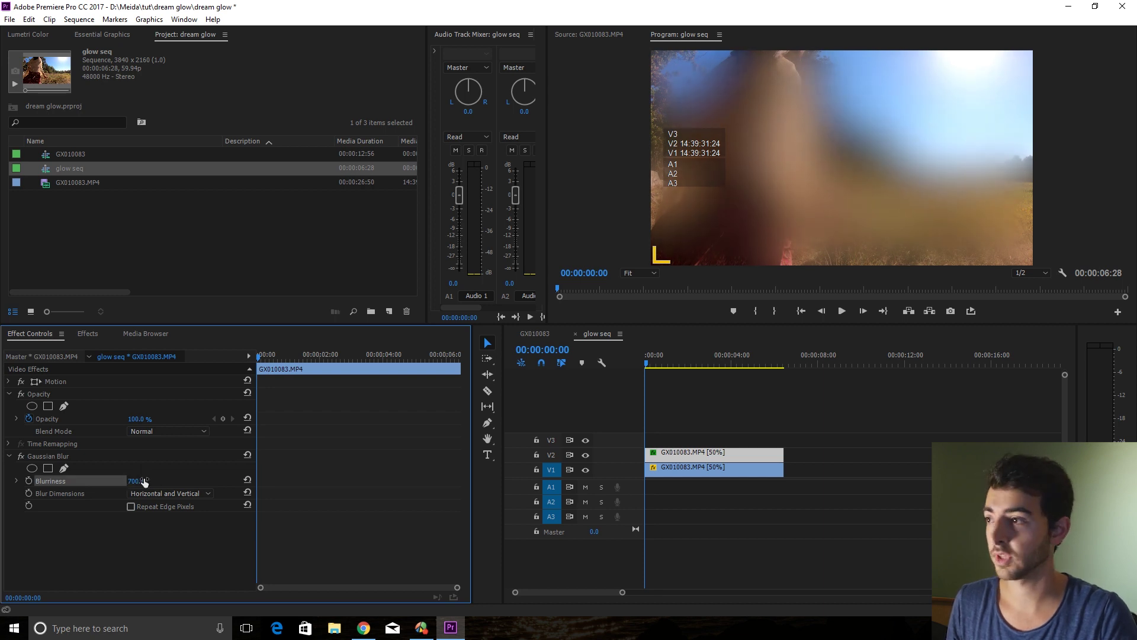
{"action": "left_click", "coordinate": [131, 507]}
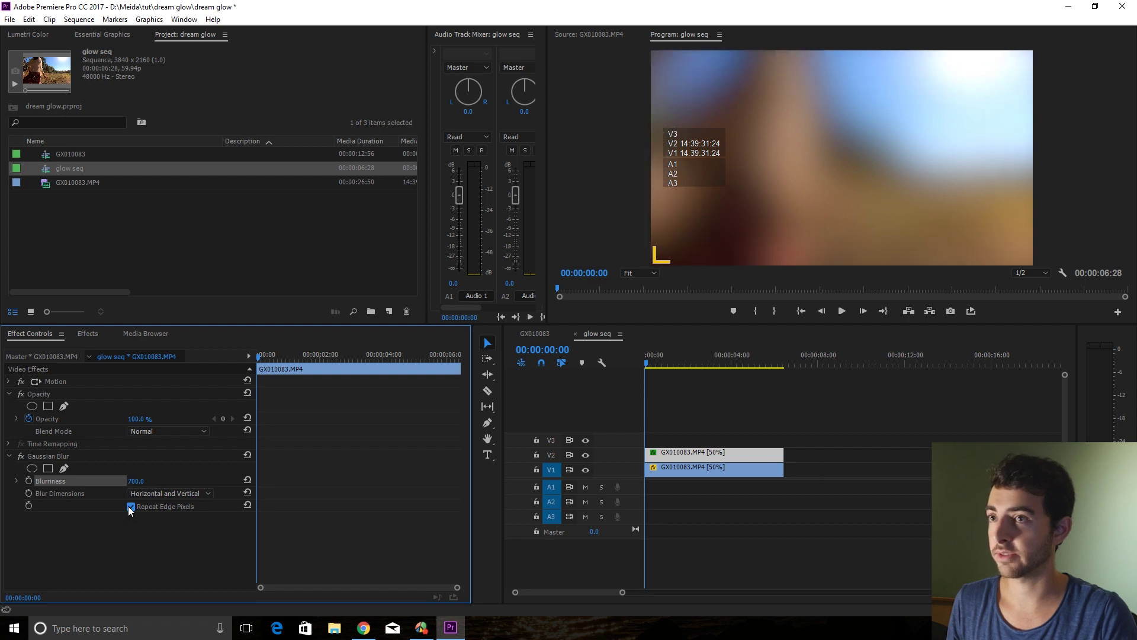
{"action": "left_click", "coordinate": [123, 548]}
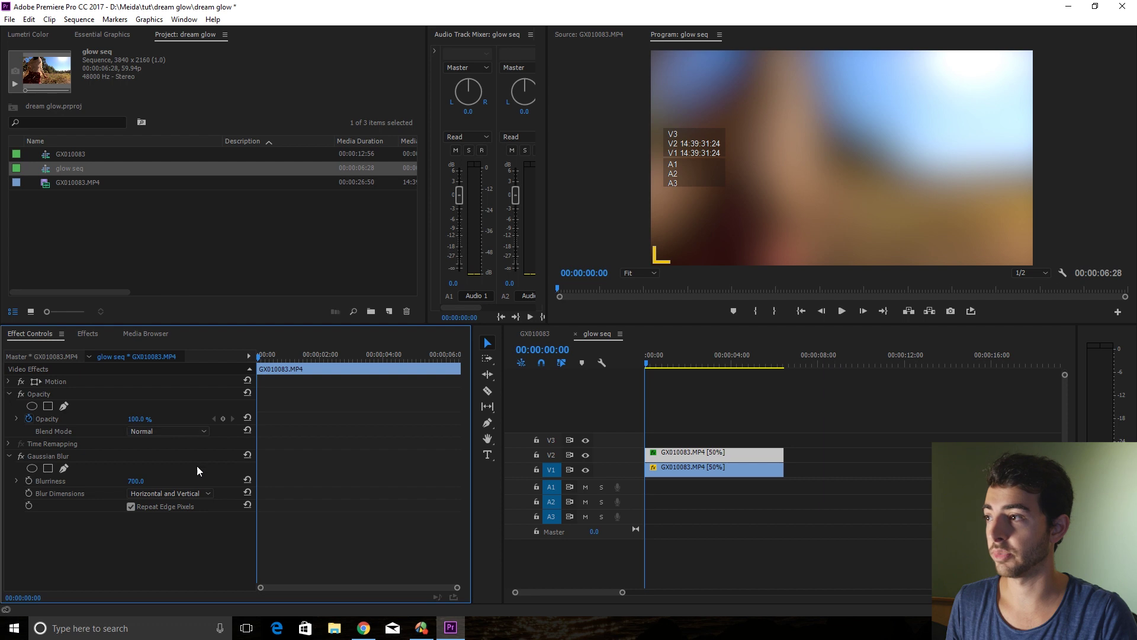
{"action": "left_click", "coordinate": [163, 431]}
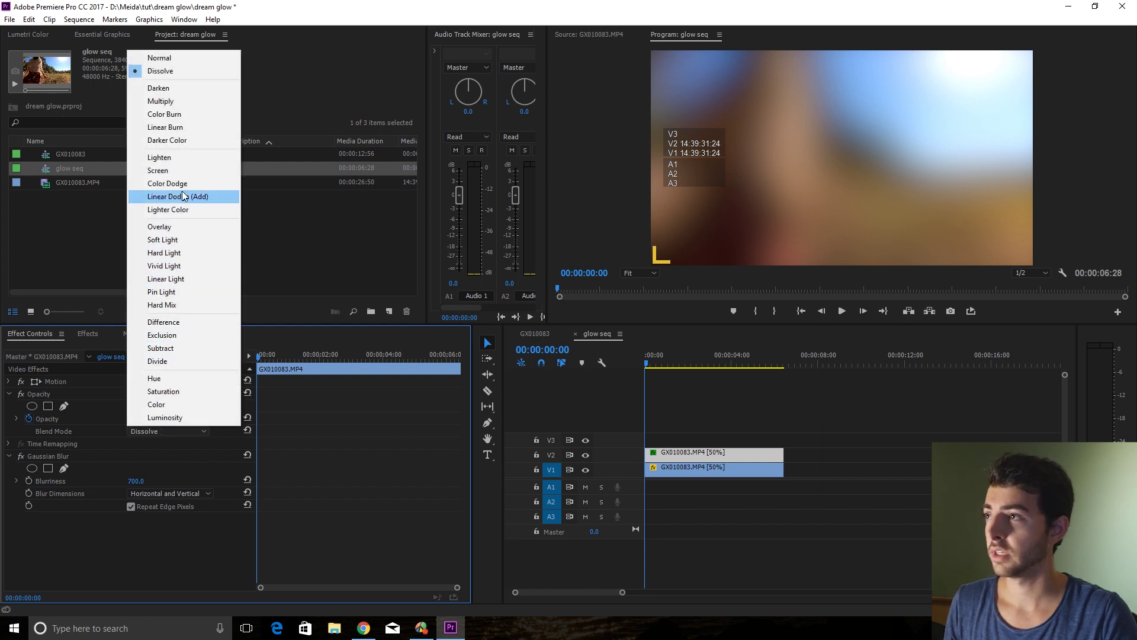
- Blend the blurred copy with Linear Dodge (Add), compare by toggling V2, and preview playback
{"action": "left_click", "coordinate": [183, 197]}
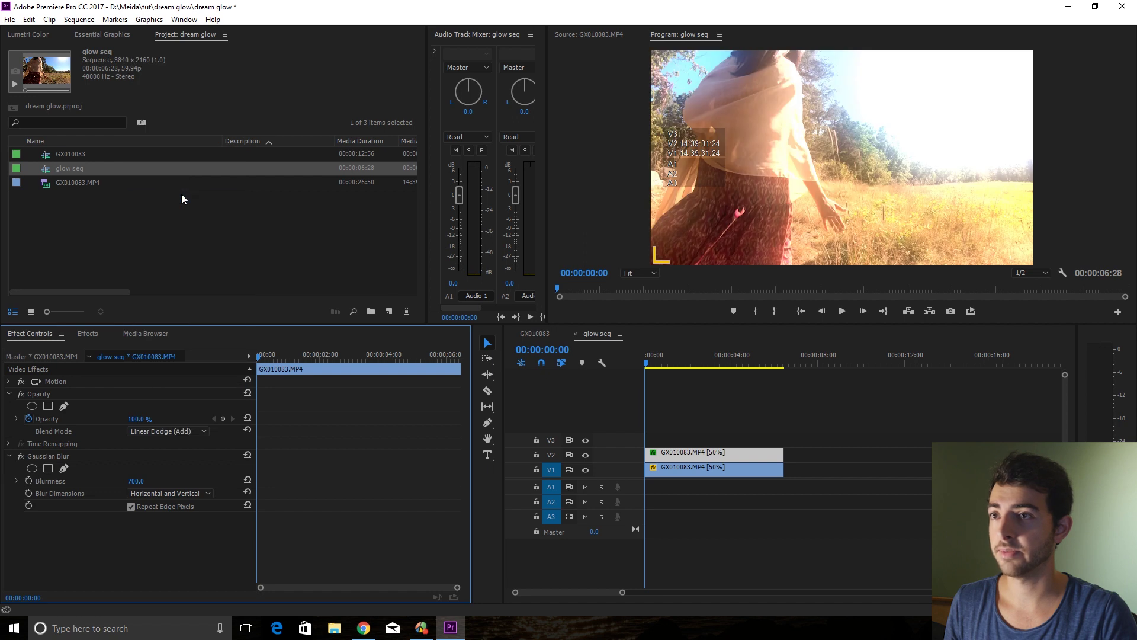
{"action": "left_click", "coordinate": [585, 454]}
{"action": "left_click", "coordinate": [584, 454]}
{"action": "key", "text": "space"}
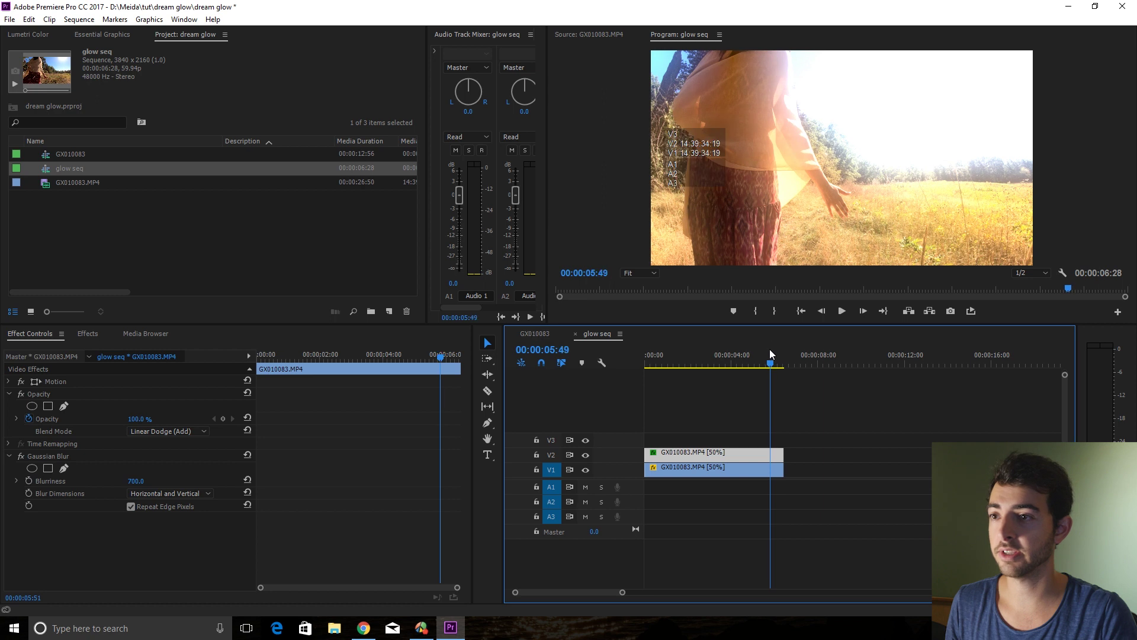
{"action": "left_click_drag", "start_coordinate": [772, 354], "coordinate": [592, 371]}
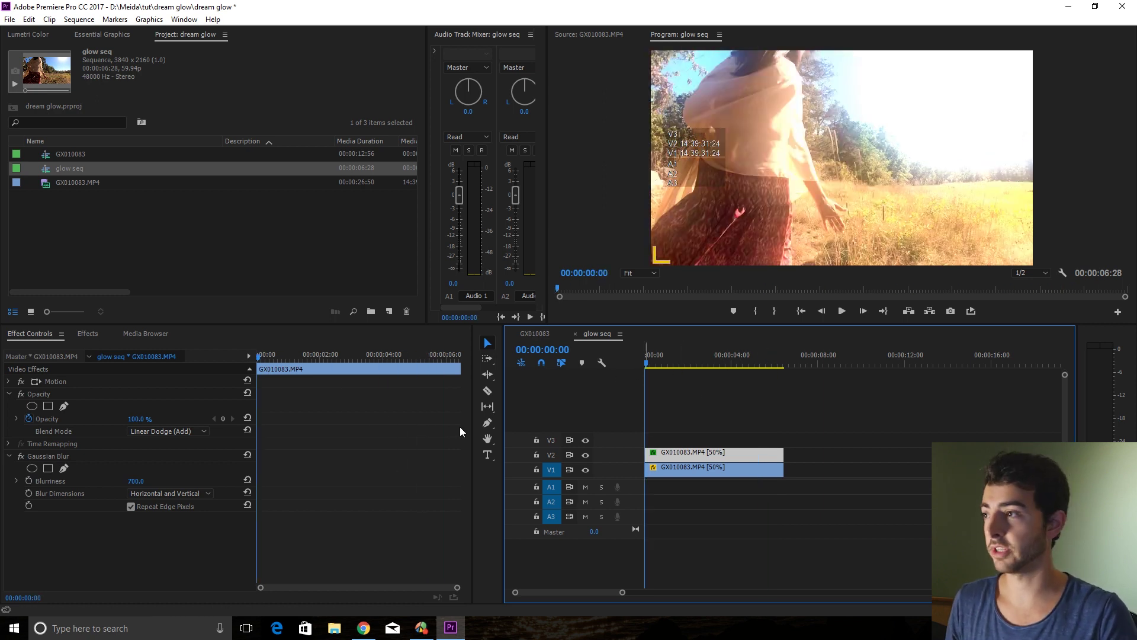
- Add an inverted ellipse opacity mask over the woman's back, feather 1000, expansion 138
{"action": "left_click", "coordinate": [33, 404]}
{"action": "left_click_drag", "start_coordinate": [835, 159], "coordinate": [746, 145]}
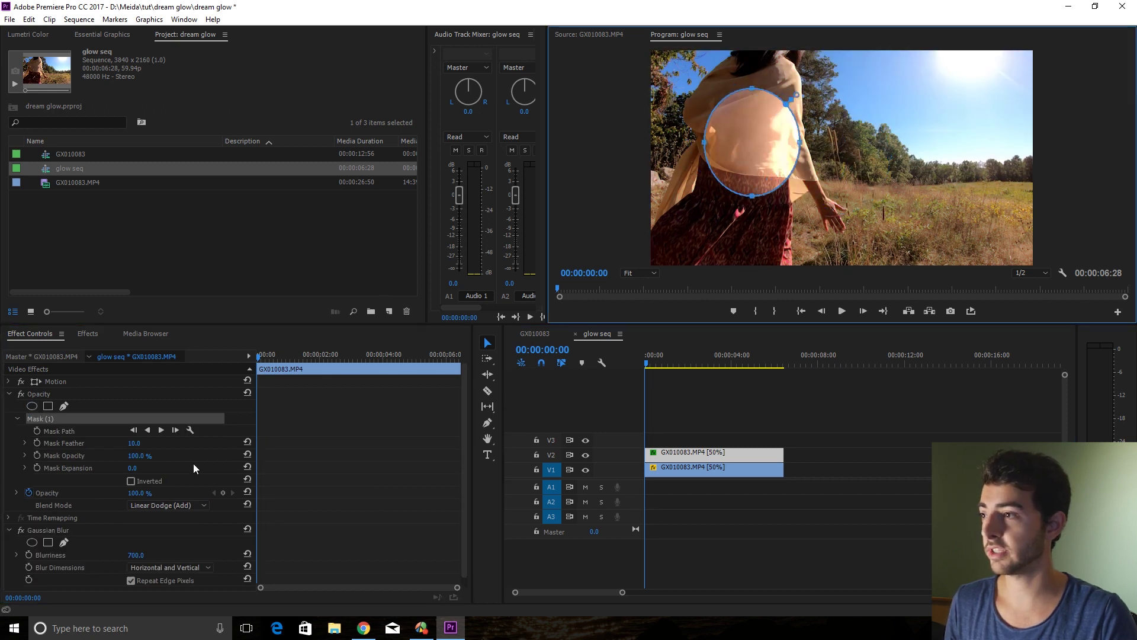
{"action": "left_click", "coordinate": [136, 481]}
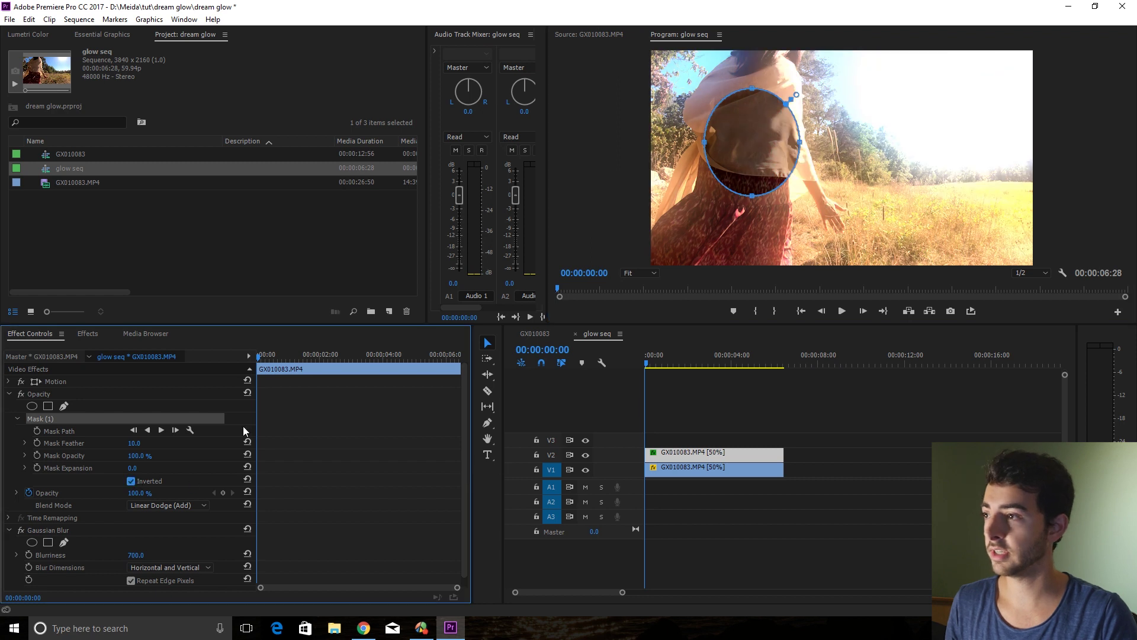
{"action": "left_click_drag", "start_coordinate": [797, 94], "coordinate": [827, 68]}
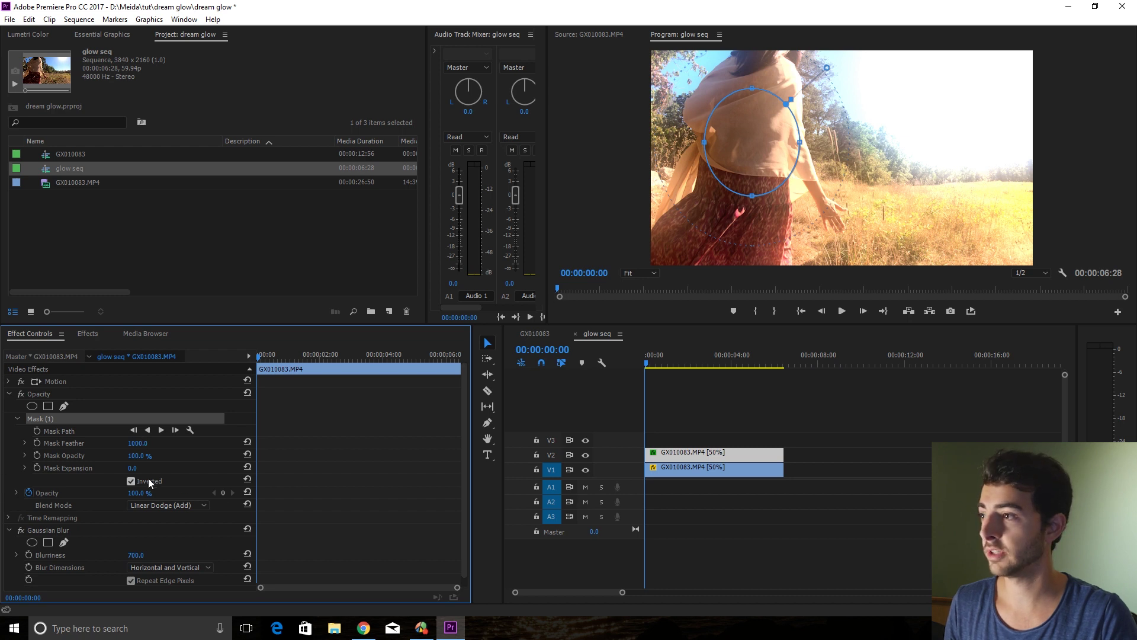
{"action": "left_click_drag", "start_coordinate": [140, 469], "coordinate": [181, 469]}
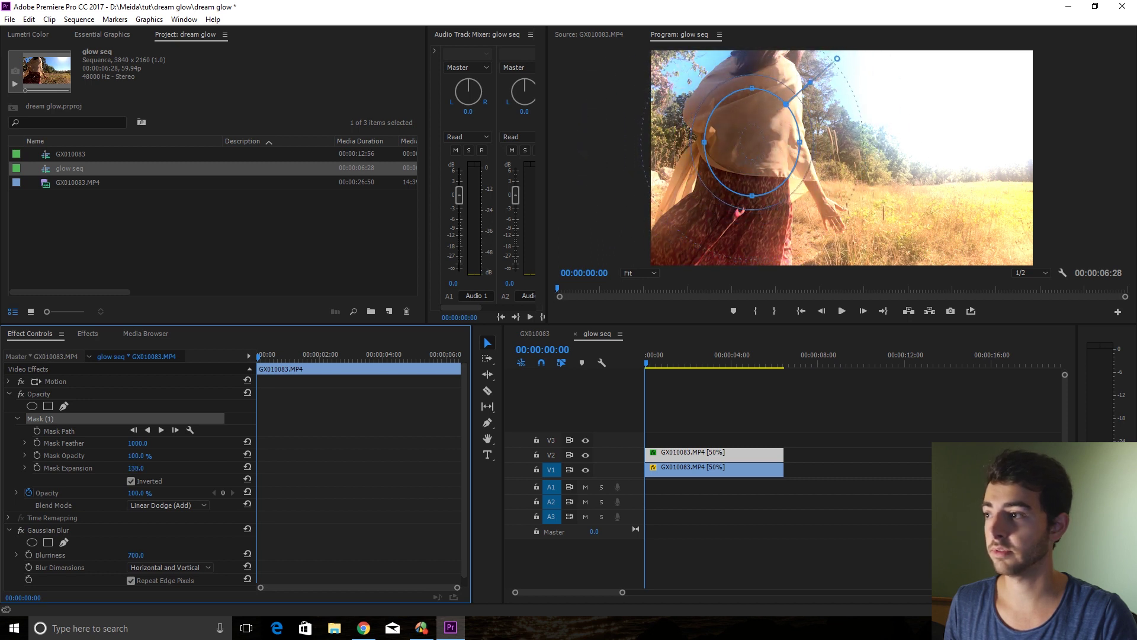
{"action": "left_click", "coordinate": [704, 417]}
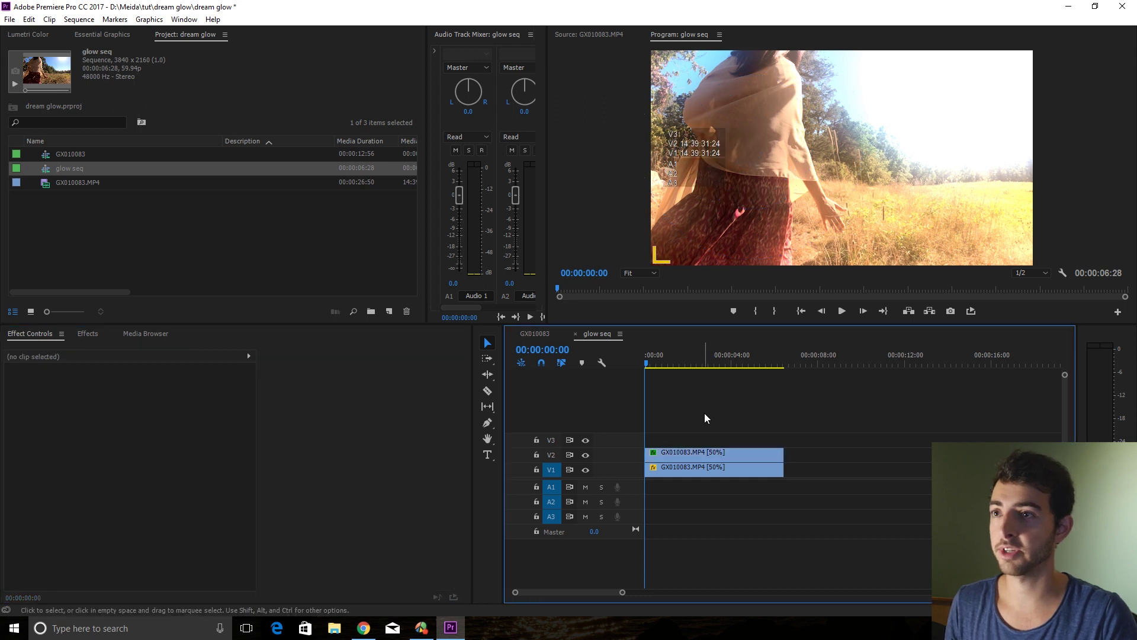
{"action": "key", "text": "space"}
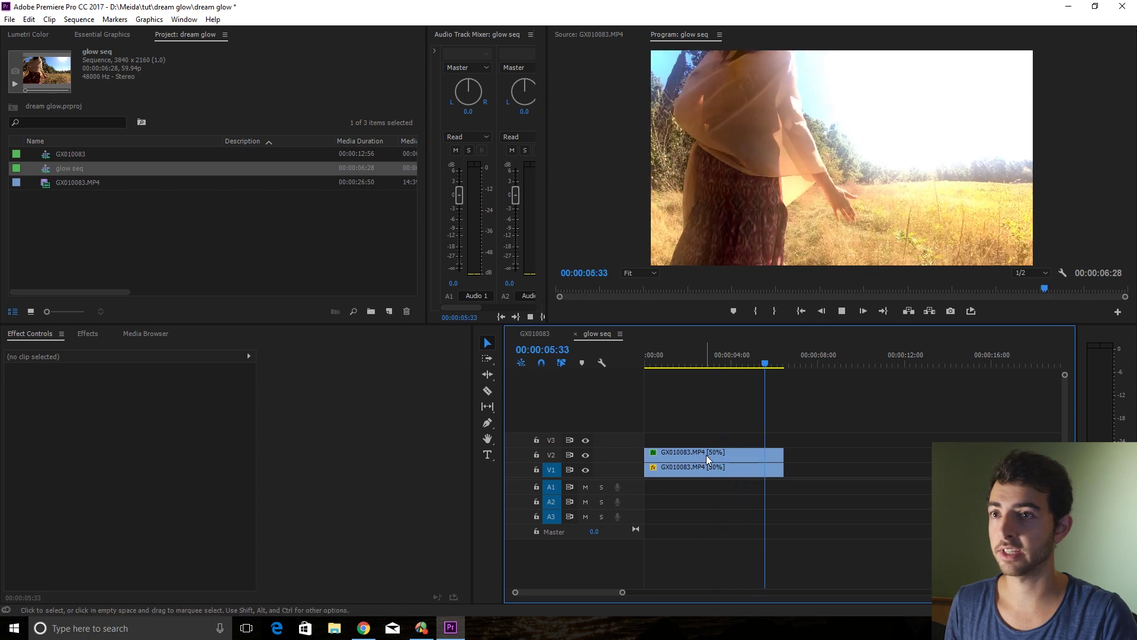
{"action": "key", "text": "Home"}
{"action": "left_click", "coordinate": [681, 455]}
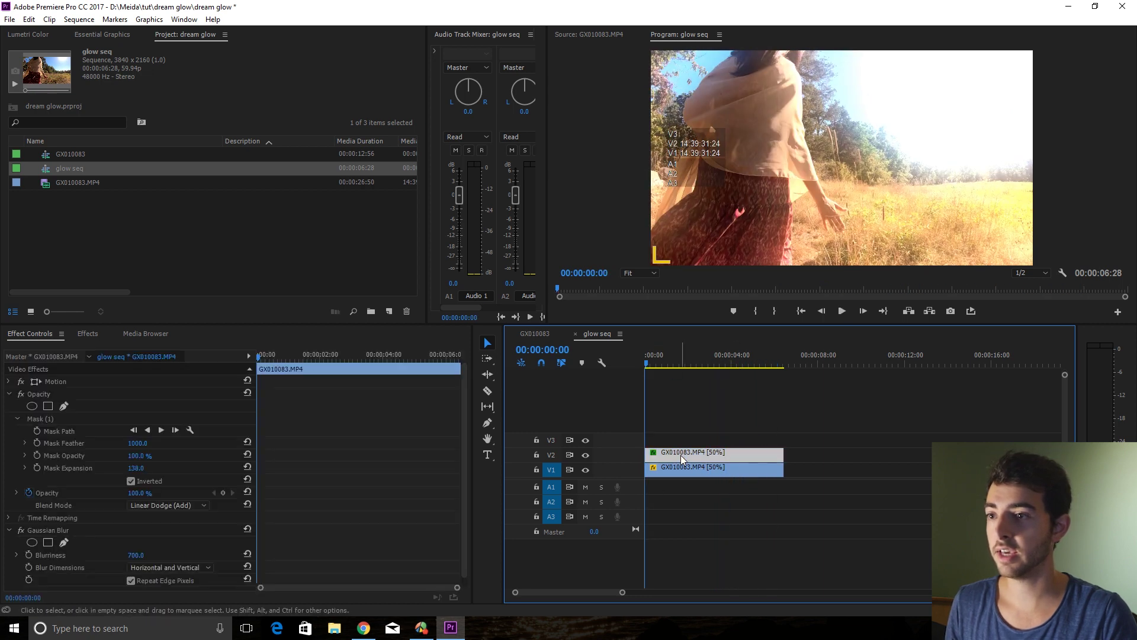
- Search the effects for 'color' and apply Lumetri Color to the upper clip
{"action": "left_click", "coordinate": [86, 333]}
{"action": "left_click", "coordinate": [63, 350]}
{"action": "key", "text": "BackSpace"}
{"action": "key", "text": "BackSpace"}
{"action": "key", "text": "BackSpace"}
{"action": "key", "text": "BackSpace"}
{"action": "type", "text": "lu"}
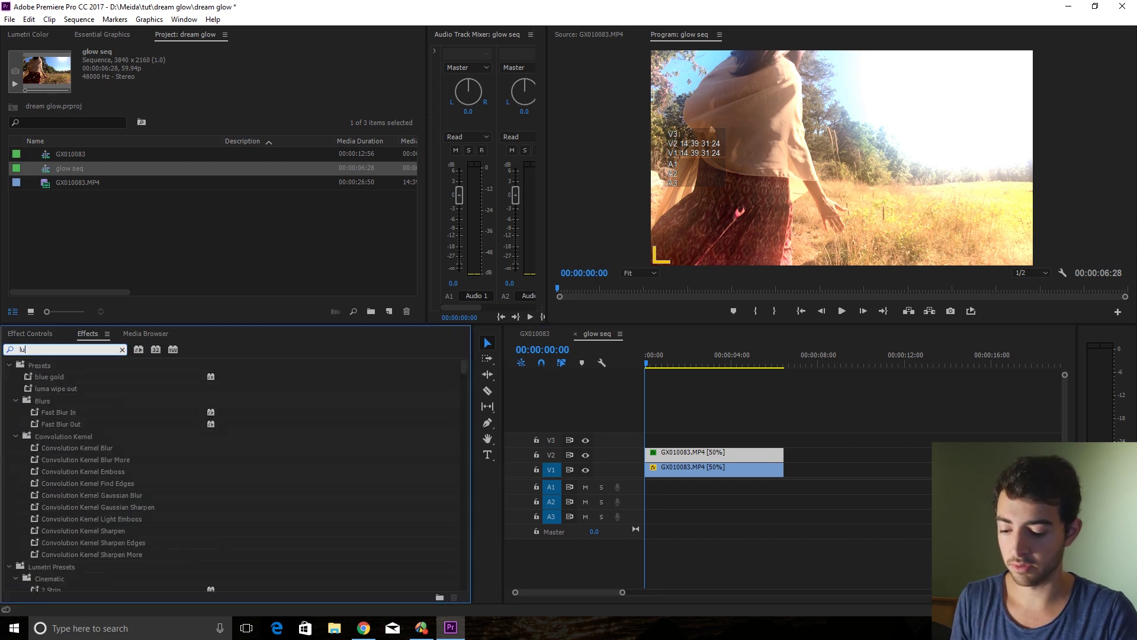
{"action": "type", "text": "metrico"}
{"action": "key", "text": "BackSpace"}
{"action": "key", "text": "BackSpace"}
{"action": "type", "text": "color"}
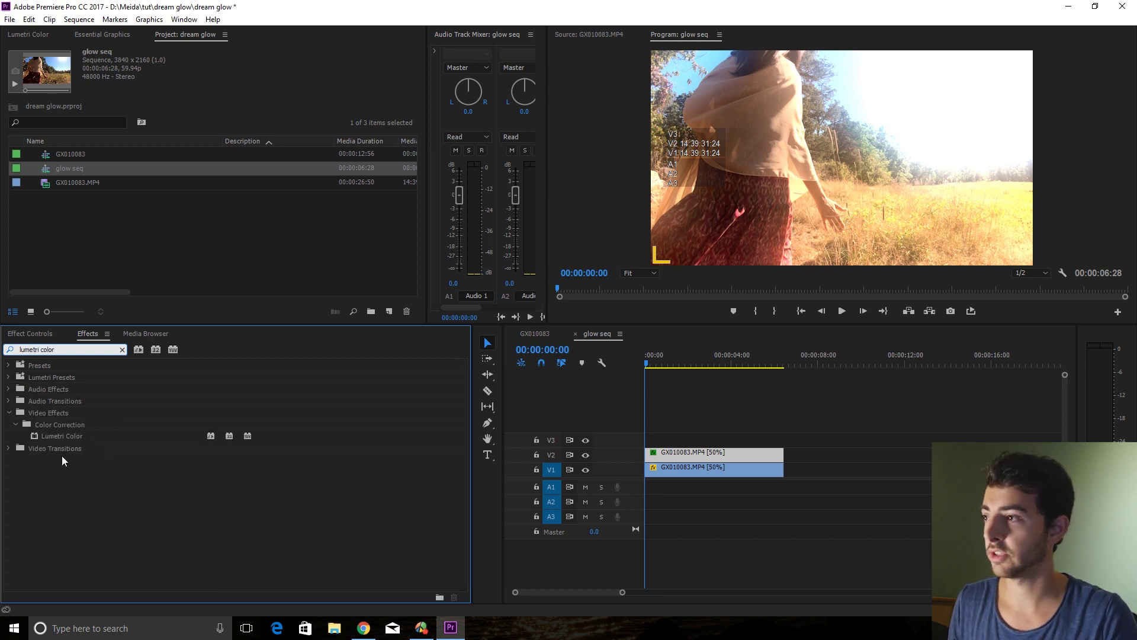
{"action": "left_click_drag", "start_coordinate": [72, 436], "coordinate": [716, 457]}
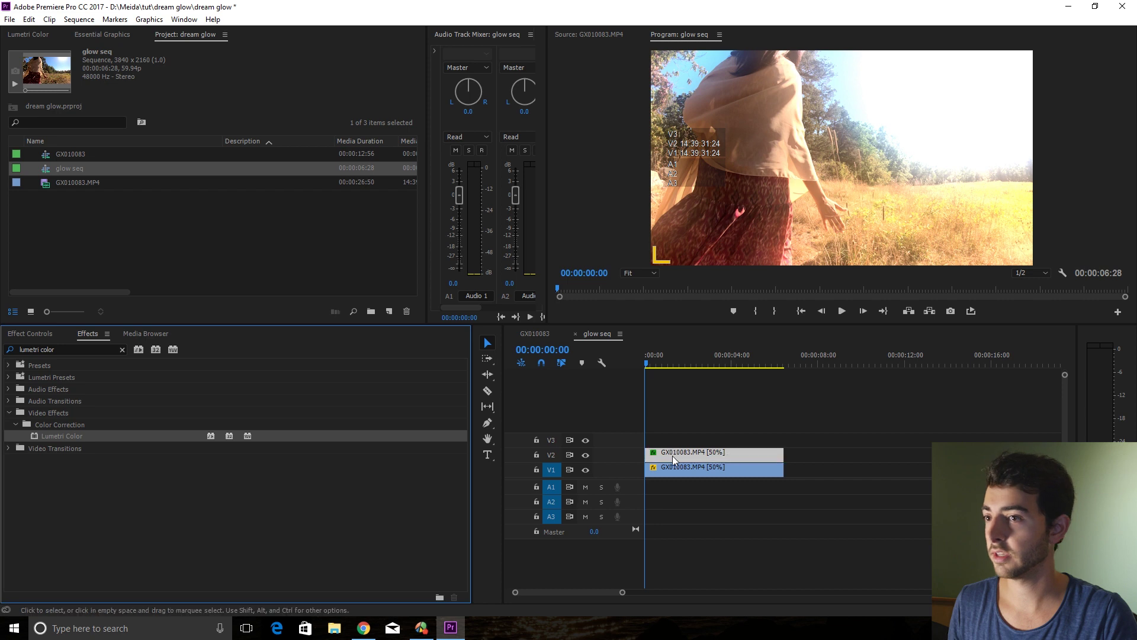
- Adjust Lumetri Color's white-balance Temperature for a warm golden-orange tint
{"action": "left_click", "coordinate": [30, 333]}
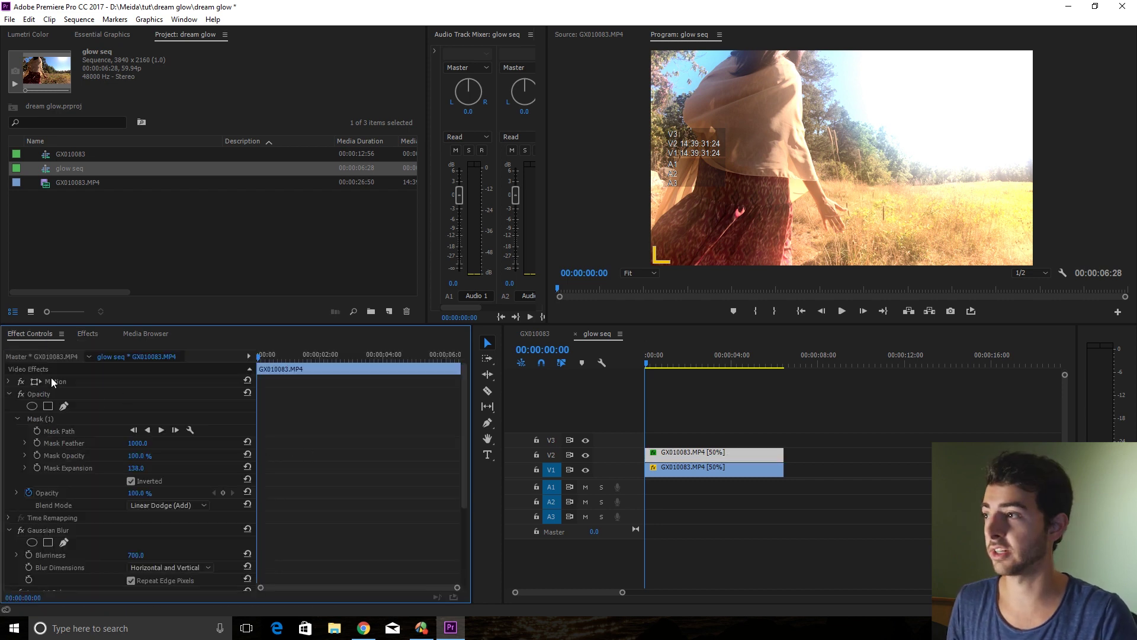
{"action": "left_click", "coordinate": [8, 394]}
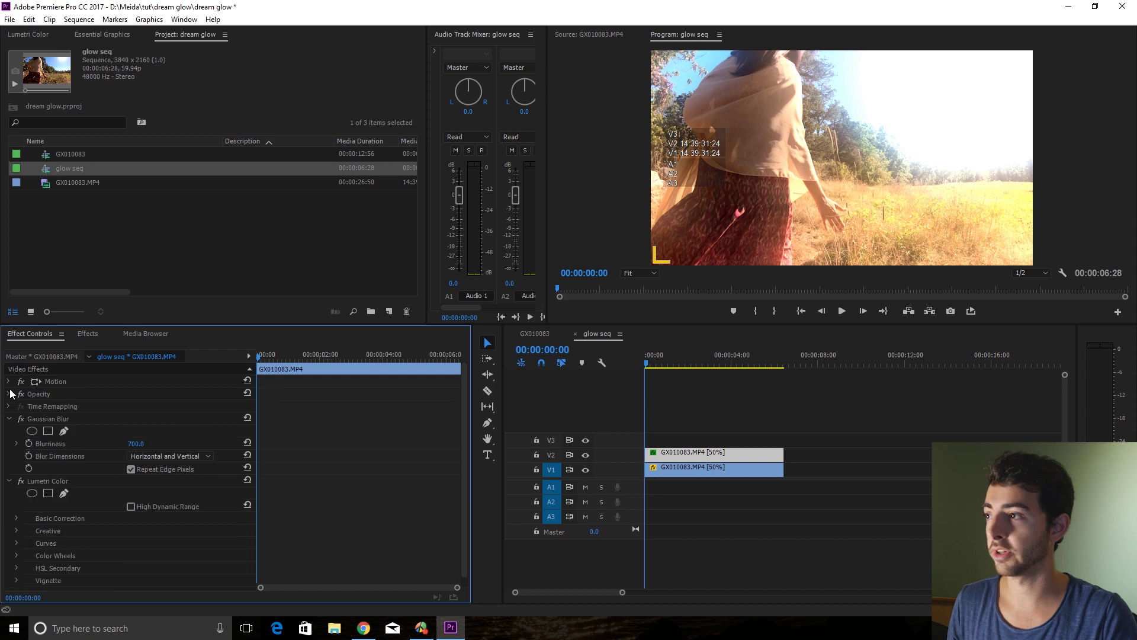
{"action": "left_click", "coordinate": [9, 419]}
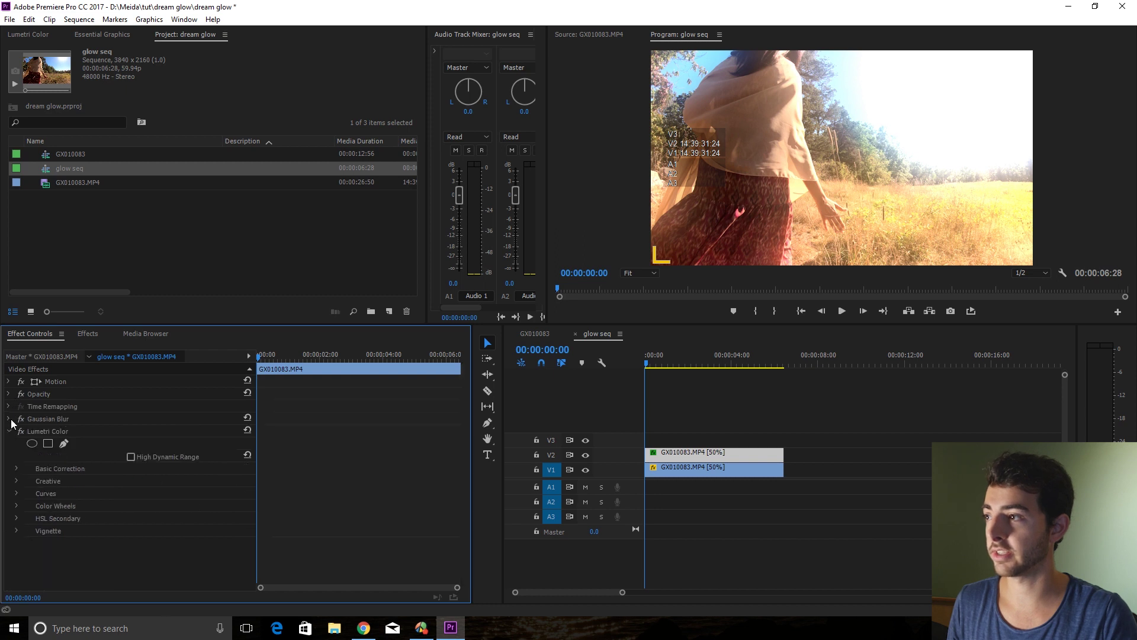
{"action": "left_click", "coordinate": [13, 468]}
{"action": "scroll", "coordinate": [320, 503], "scroll_direction": "down", "scroll_amount": 2}
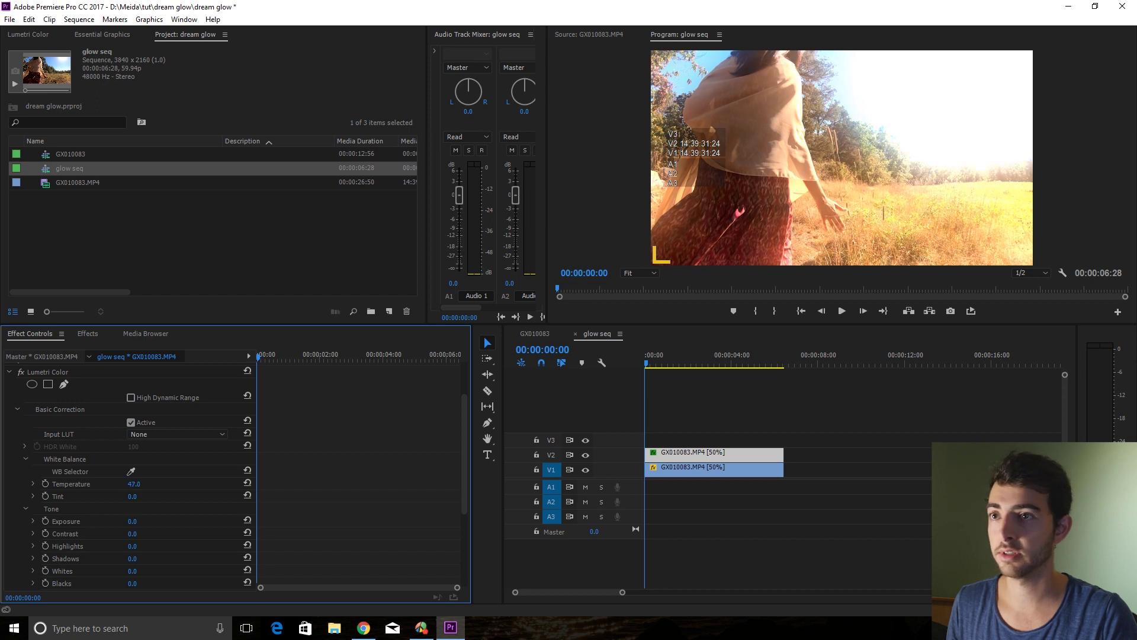
{"action": "left_click_drag", "start_coordinate": [135, 484], "coordinate": [130, 484]}
- Preview the warmed glow sequence, then return to the start and reselect the upper clip
{"action": "left_click", "coordinate": [724, 501]}
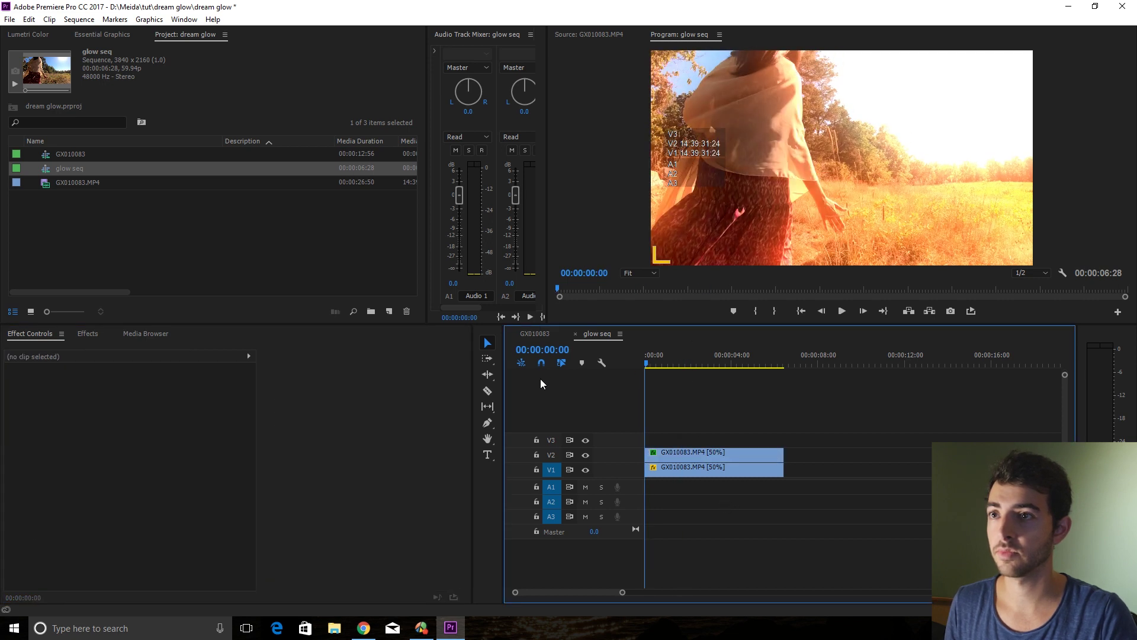
{"action": "key", "text": "space"}
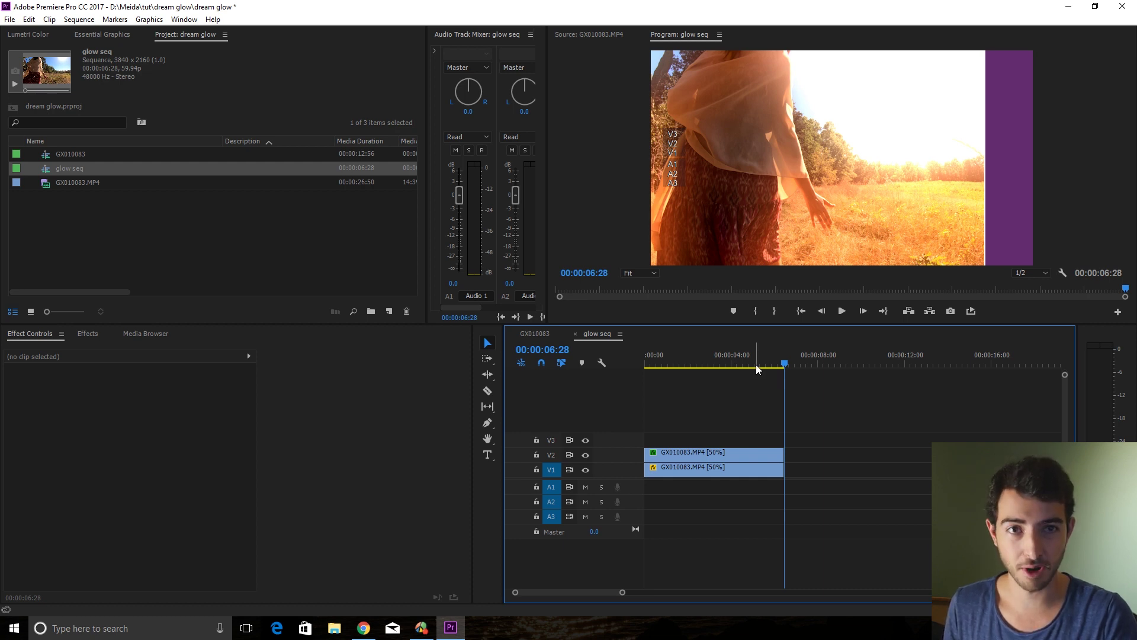
{"action": "key", "text": "Home"}
{"action": "left_click", "coordinate": [681, 453]}
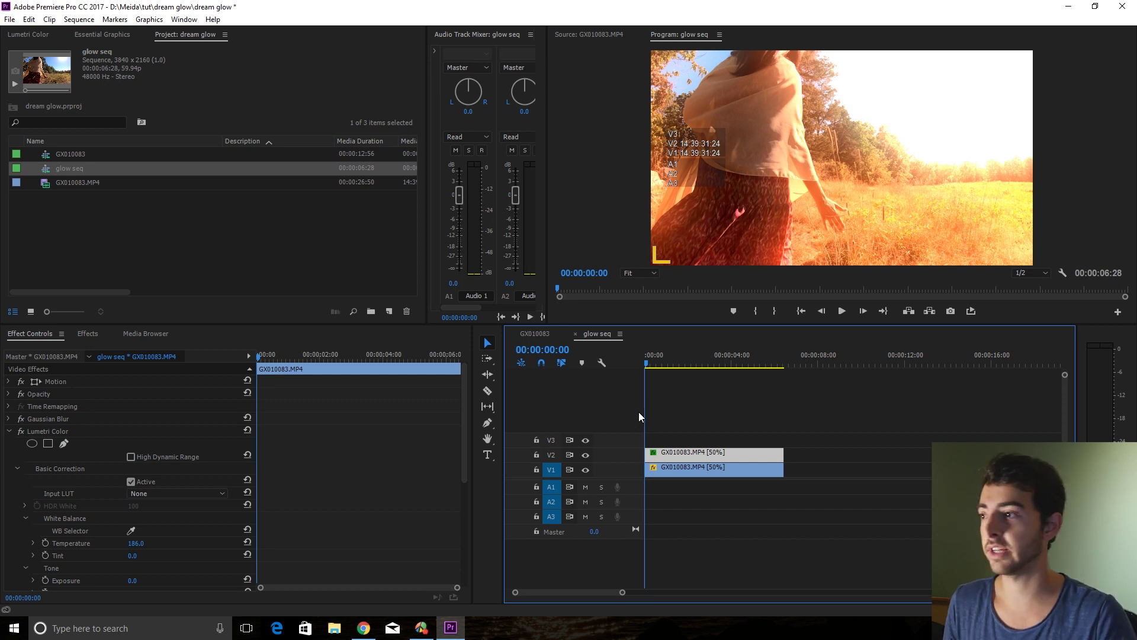
- Set Gaussian Blur Dimensions to Horizontal, preview, then turn off Repeat Edge Pixels
{"action": "left_click", "coordinate": [9, 431]}
{"action": "left_click", "coordinate": [9, 419]}
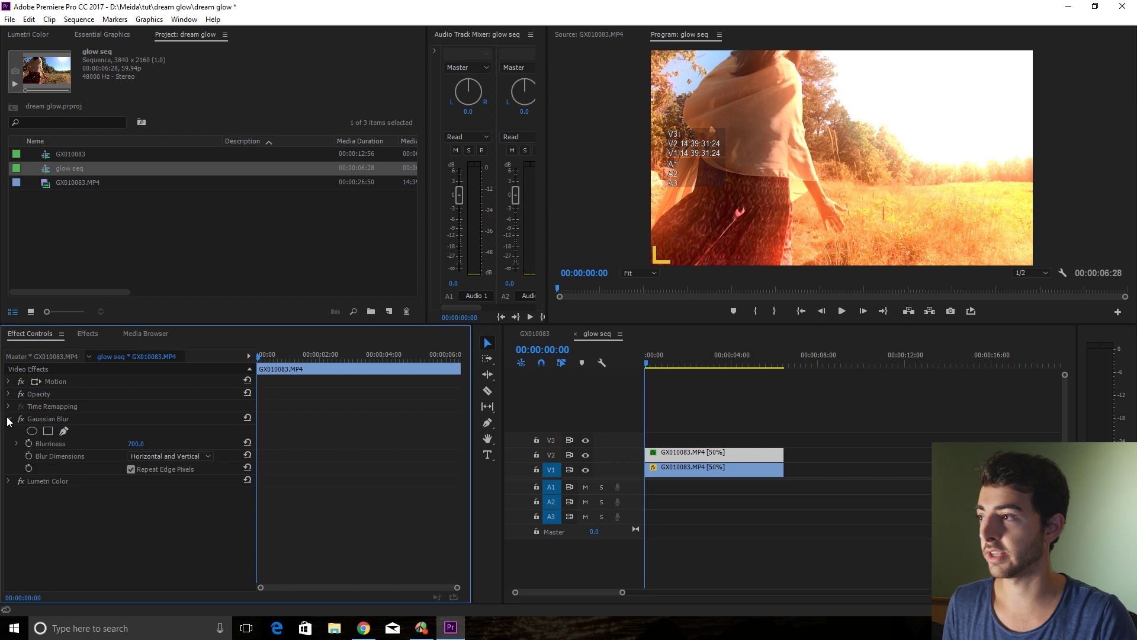
{"action": "left_click", "coordinate": [167, 453]}
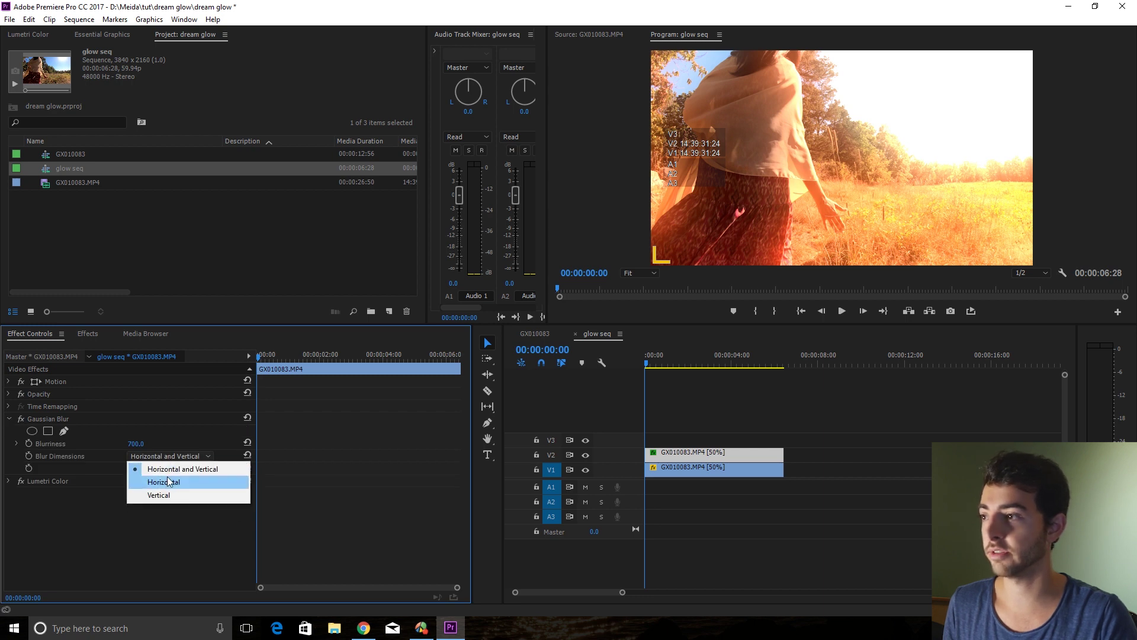
{"action": "left_click", "coordinate": [190, 480]}
{"action": "key", "text": "space"}
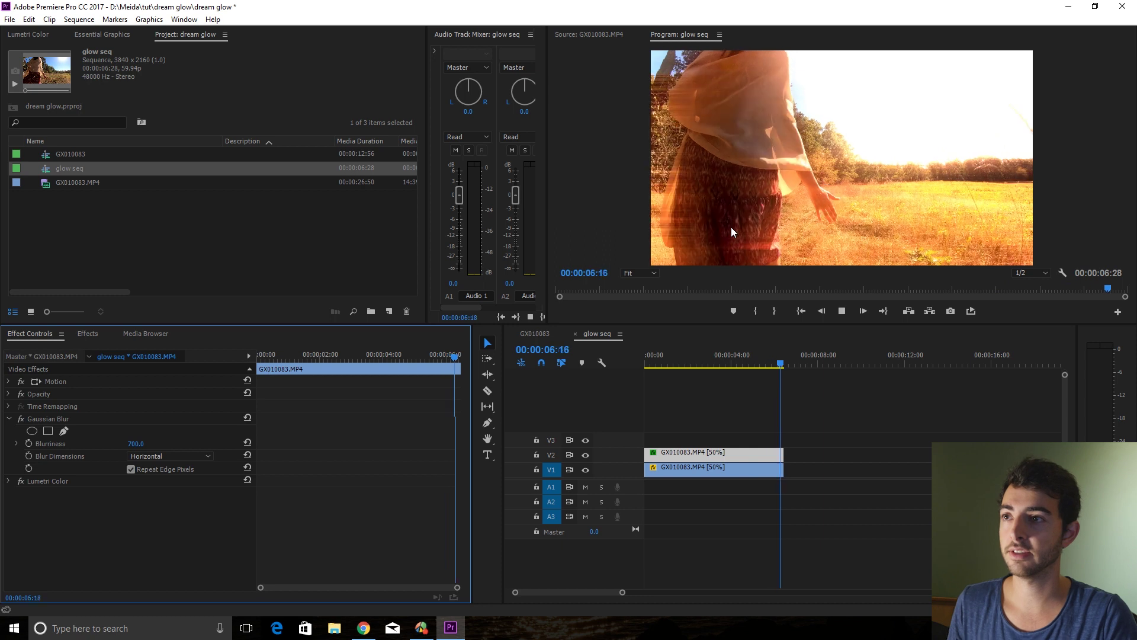
{"action": "left_click", "coordinate": [130, 469]}
- Play the horizontal-blur result from the start with the program monitor maximized
{"action": "left_click", "coordinate": [556, 379]}
{"action": "key", "text": "Home"}
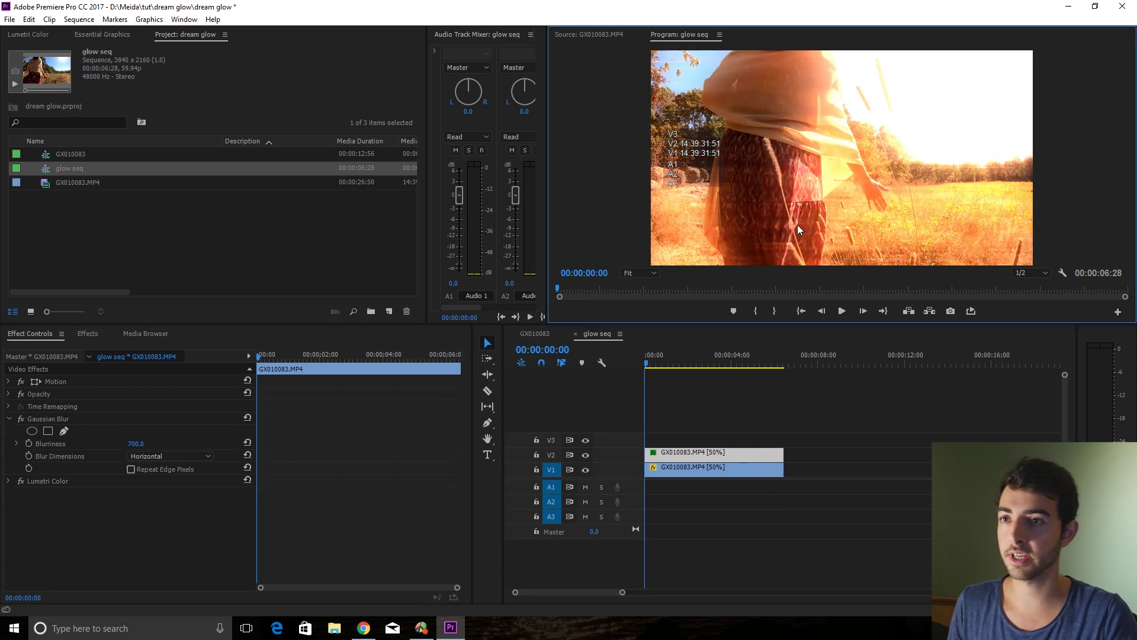
{"action": "key", "text": "space"}
{"action": "key", "text": "grave"}
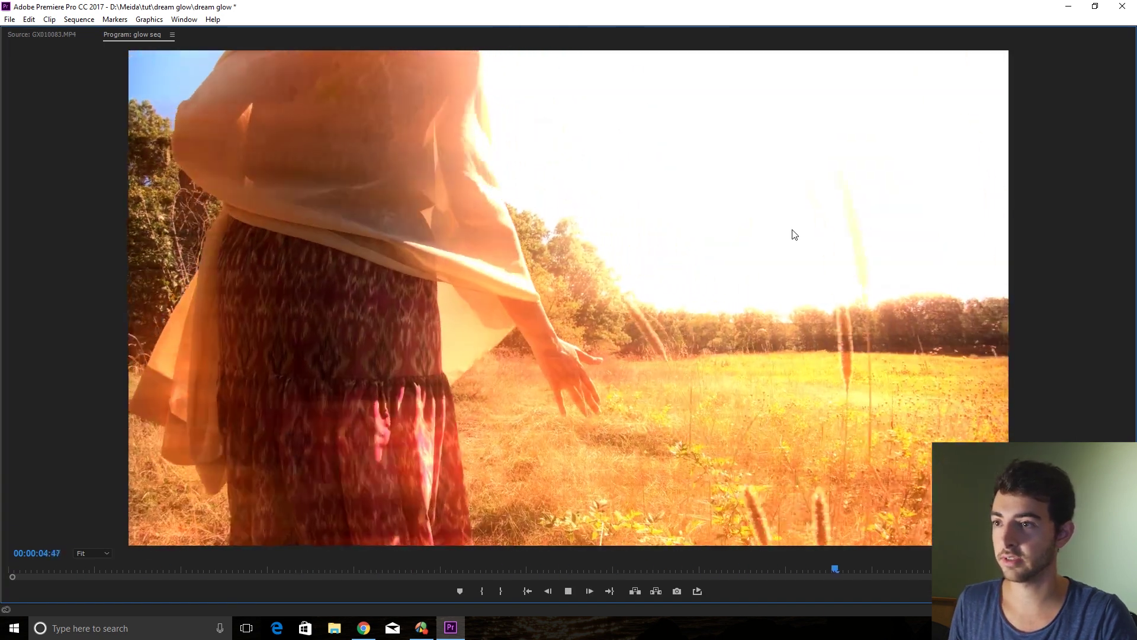
{"action": "key", "text": "space"}
{"action": "key", "text": "grave"}
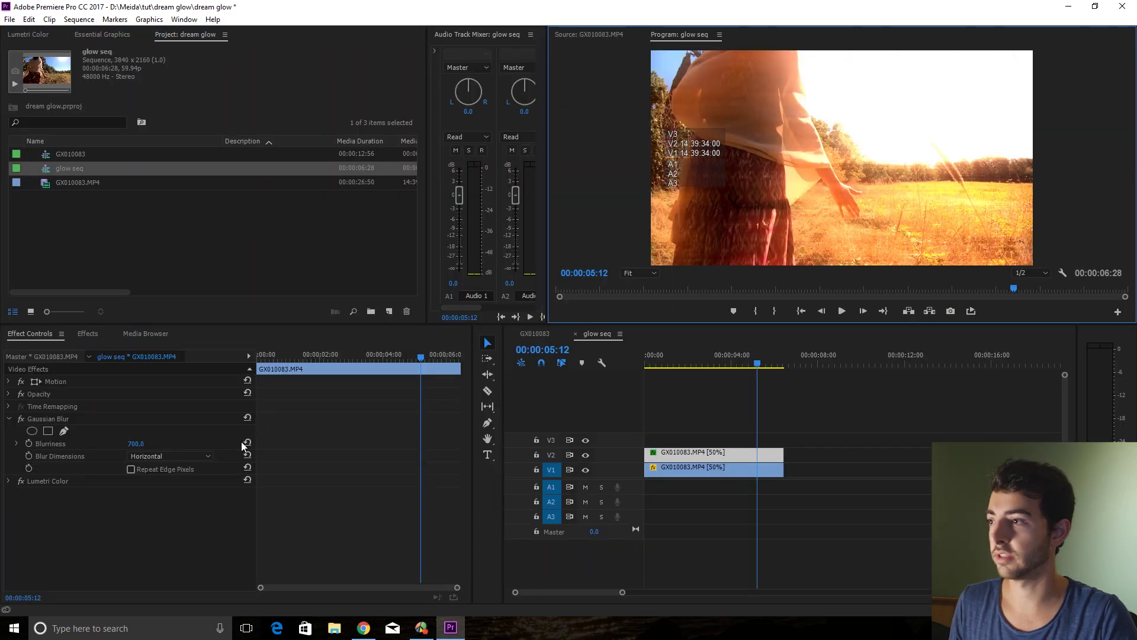
- Set Blur Dimensions to Vertical and replay the result full-window
{"action": "left_click", "coordinate": [166, 456]}
{"action": "left_click", "coordinate": [158, 494]}
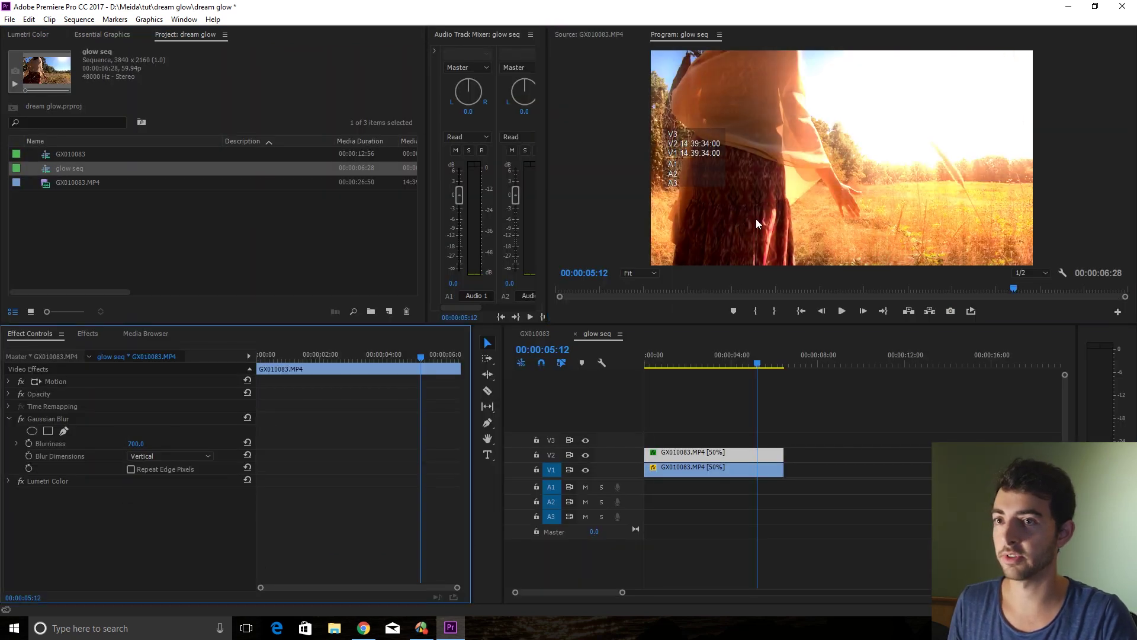
{"action": "key", "text": "grave"}
{"action": "key", "text": "space"}
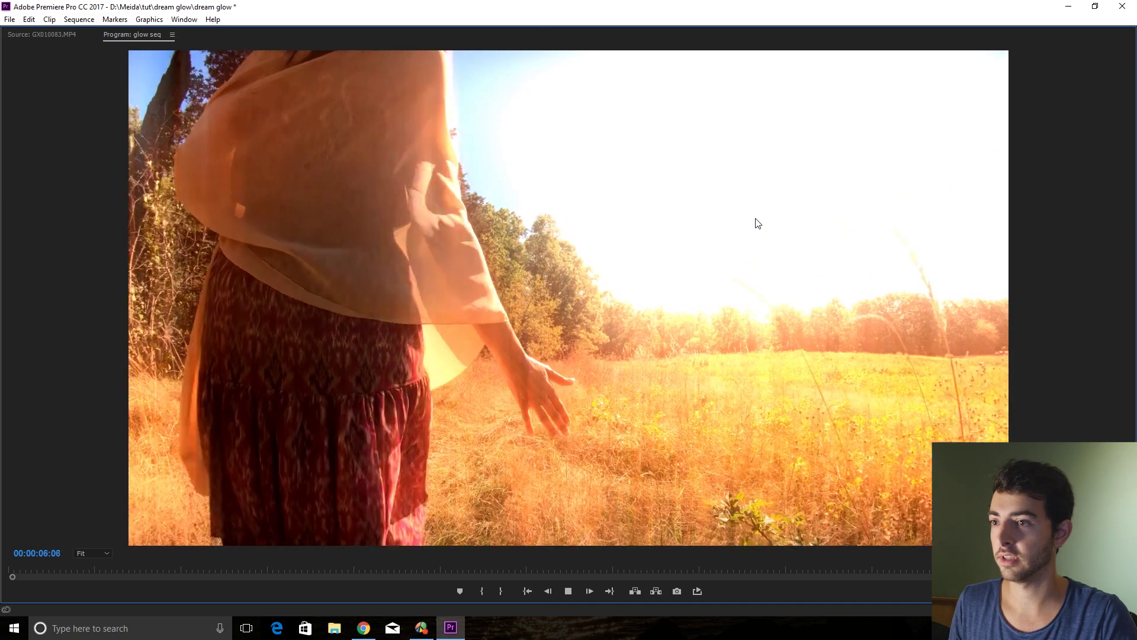
{"action": "key", "text": "space"}
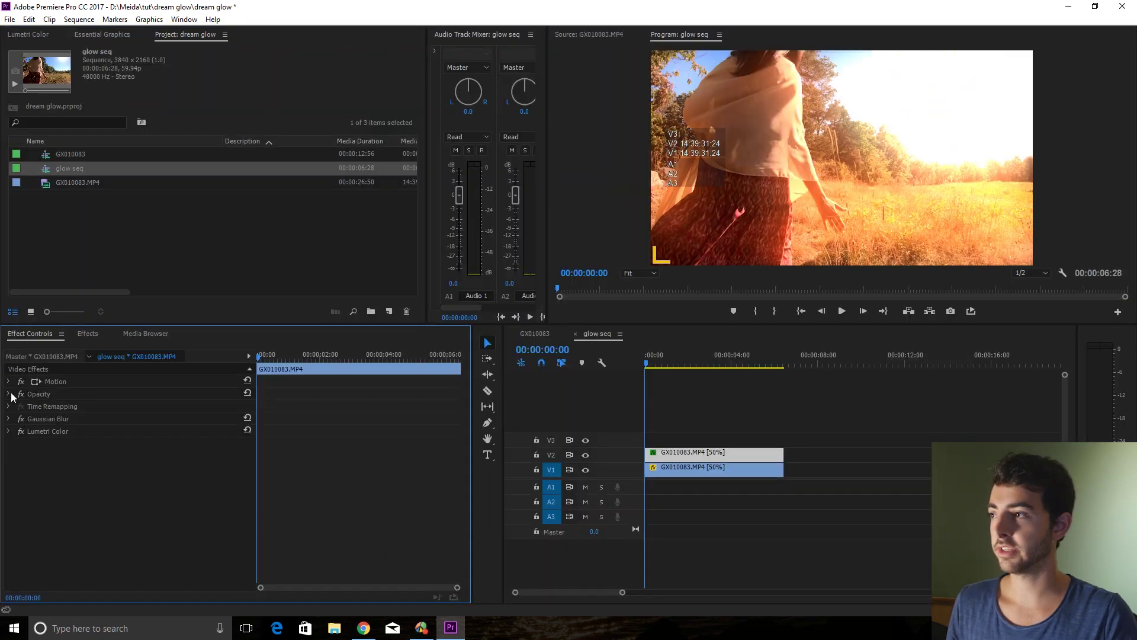
- Reset the glow clip's blend mode to Normal and scroll through modes to Lighten
{"action": "left_click", "coordinate": [9, 394]}
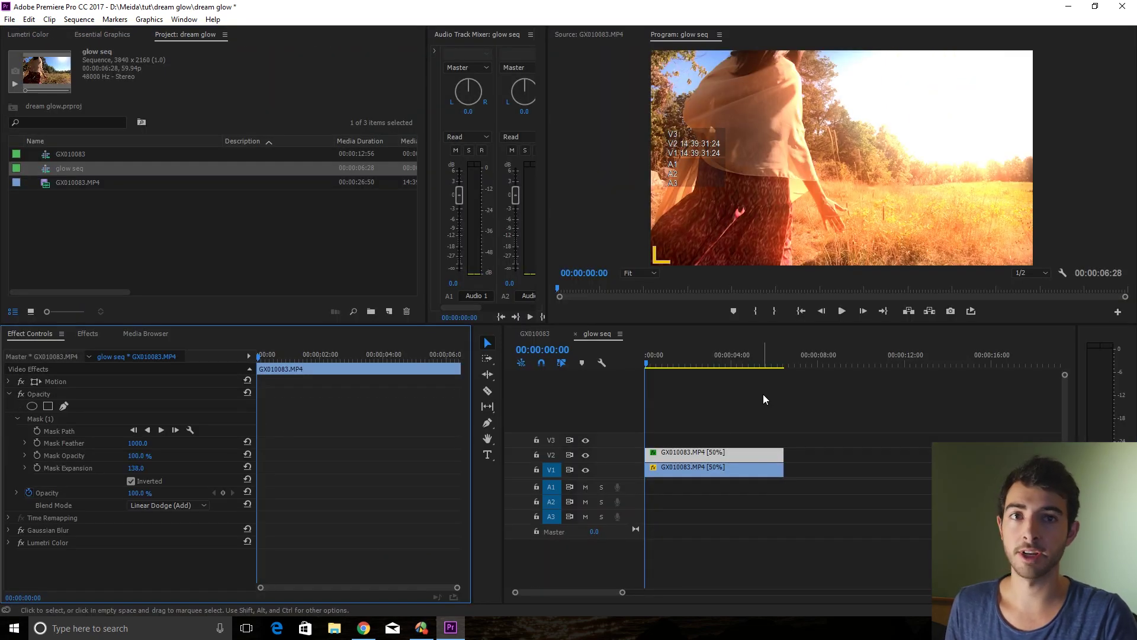
{"action": "left_click", "coordinate": [177, 504]}
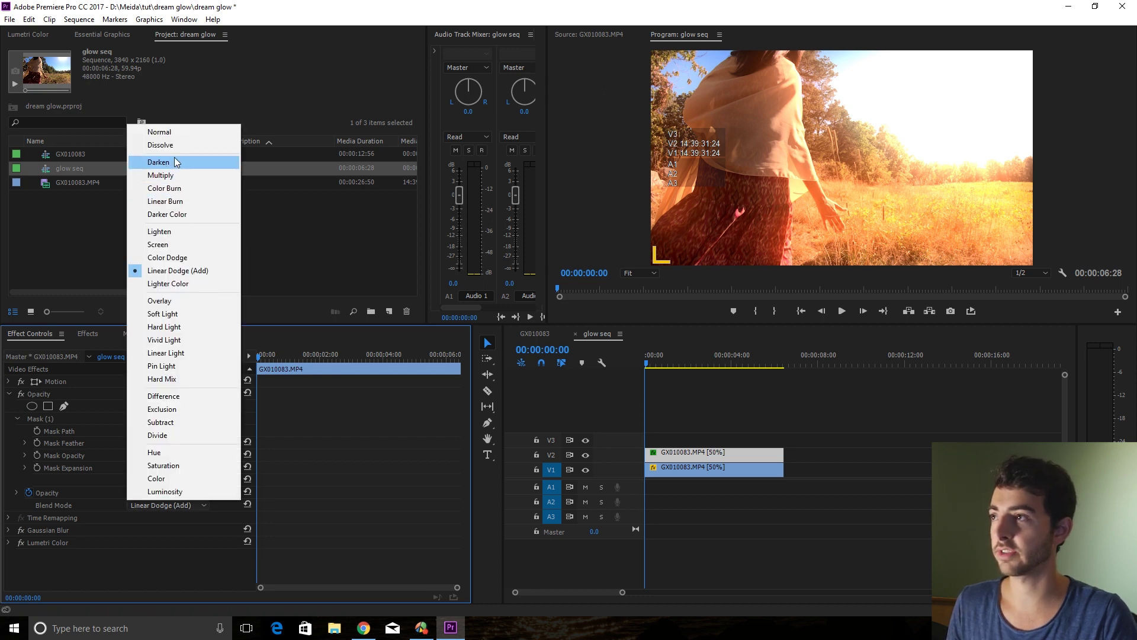
{"action": "left_click", "coordinate": [173, 136]}
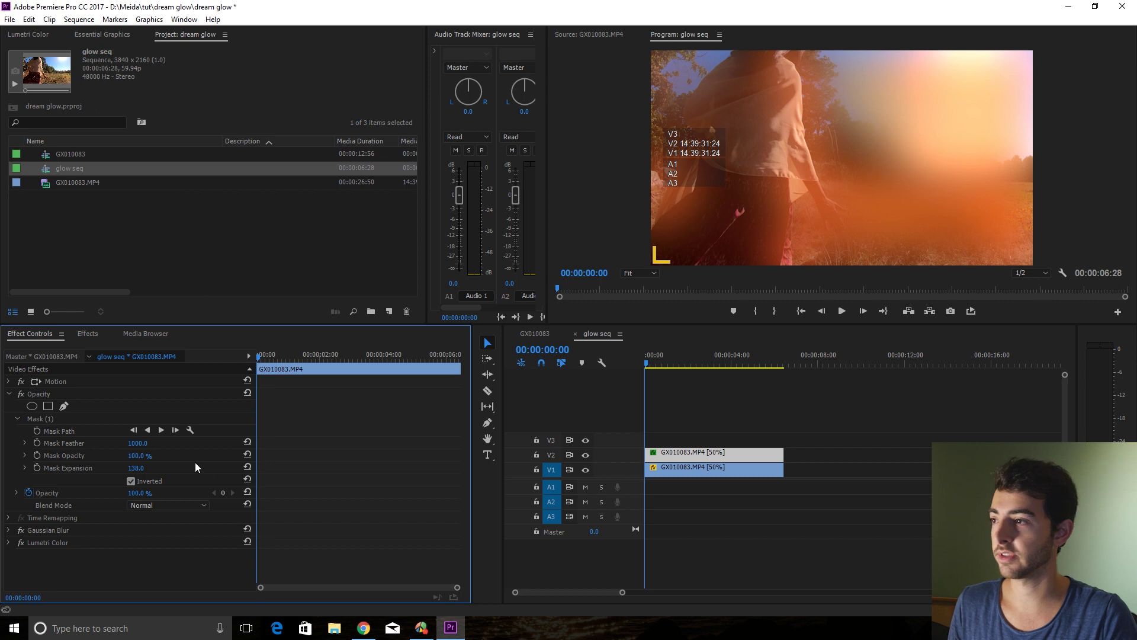
{"action": "scroll", "coordinate": [151, 507], "scroll_direction": "down", "scroll_amount": 1}
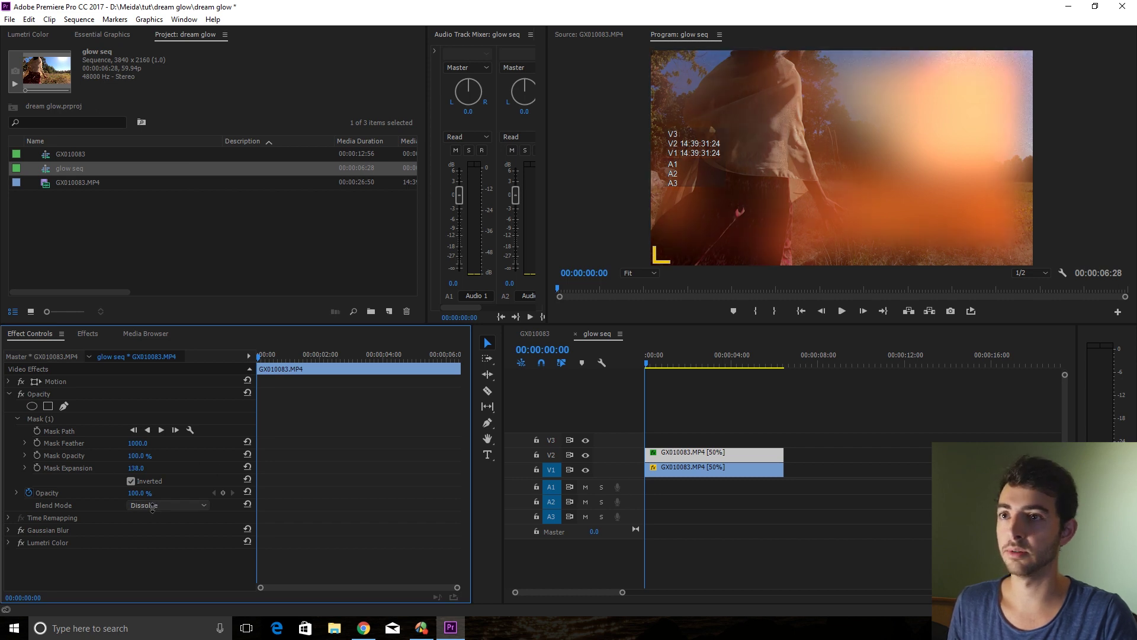
{"action": "scroll", "coordinate": [153, 507], "scroll_direction": "down", "scroll_amount": 1}
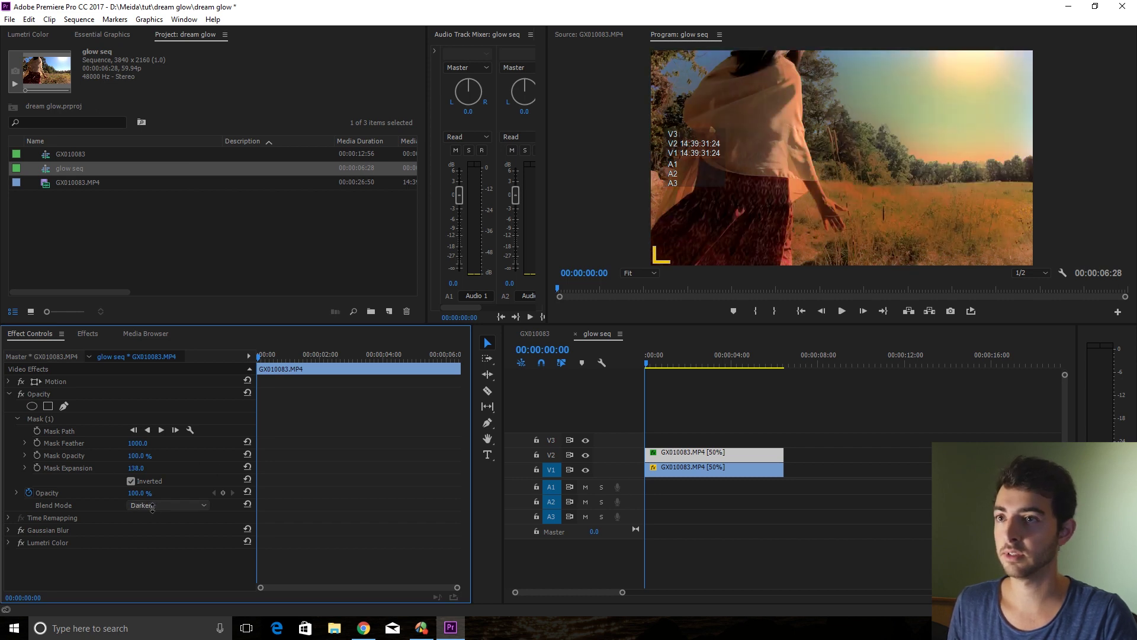
{"action": "scroll", "coordinate": [152, 507], "scroll_direction": "down", "scroll_amount": 4}
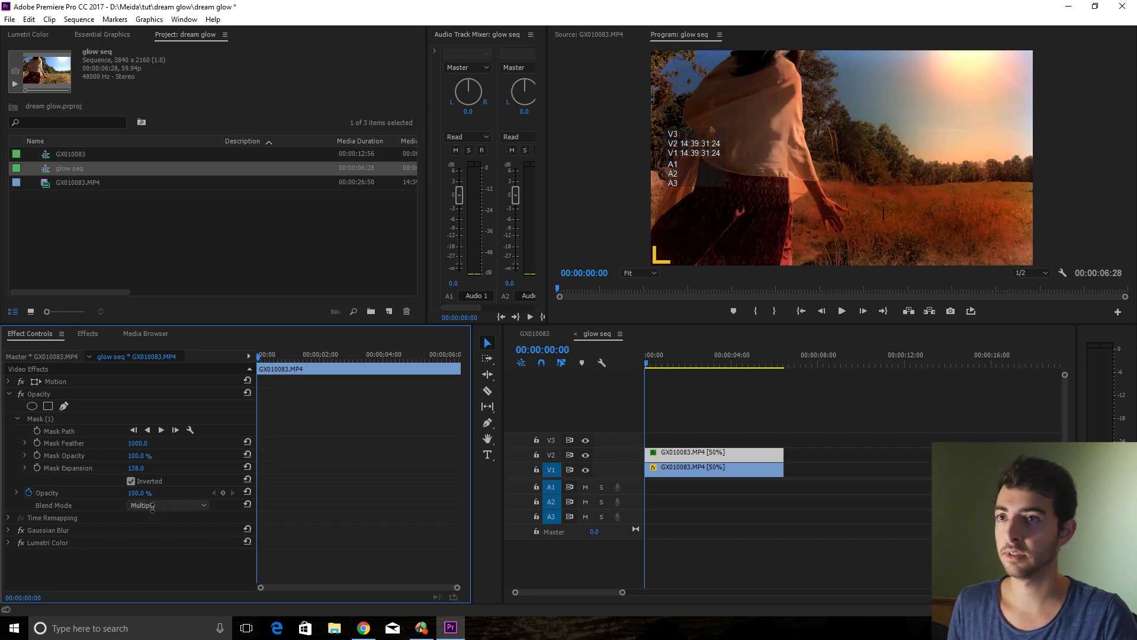
{"action": "scroll", "coordinate": [153, 508], "scroll_direction": "down", "scroll_amount": 1}
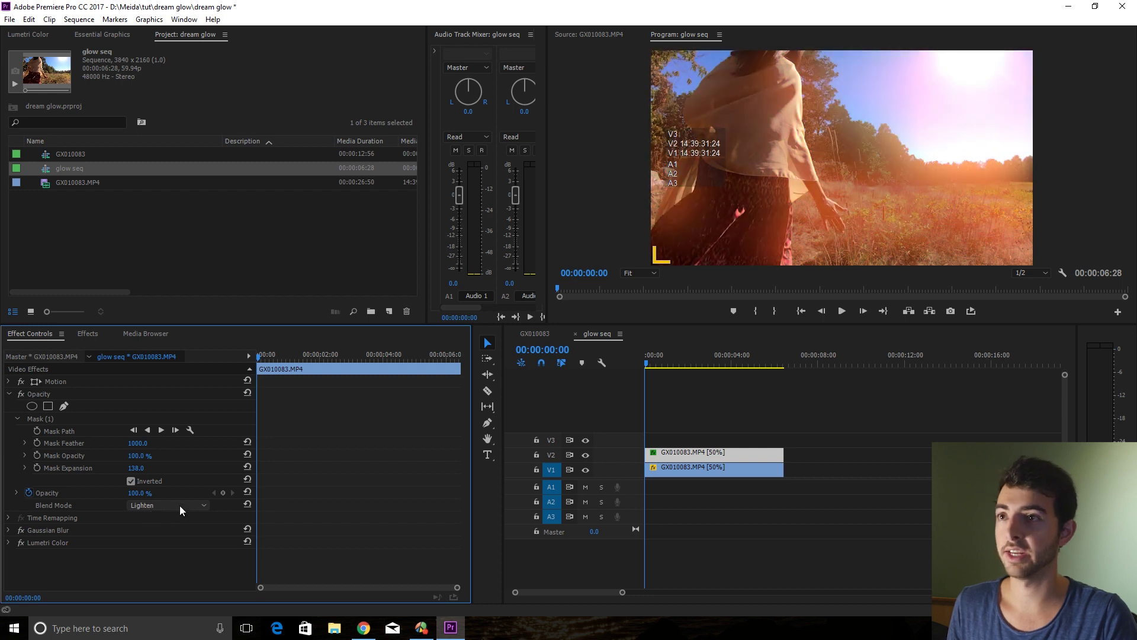
- Preview the Lighten blend, then switch to Screen and play again
{"action": "key", "text": "space"}
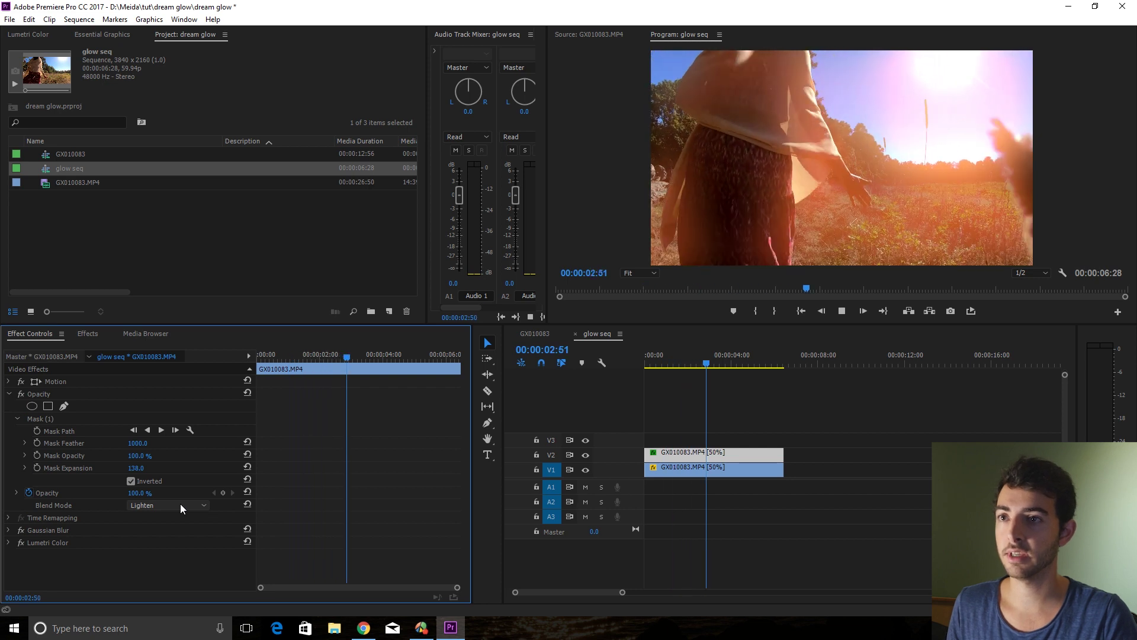
{"action": "key", "text": "space"}
{"action": "scroll", "coordinate": [180, 504], "scroll_direction": "down", "scroll_amount": 1}
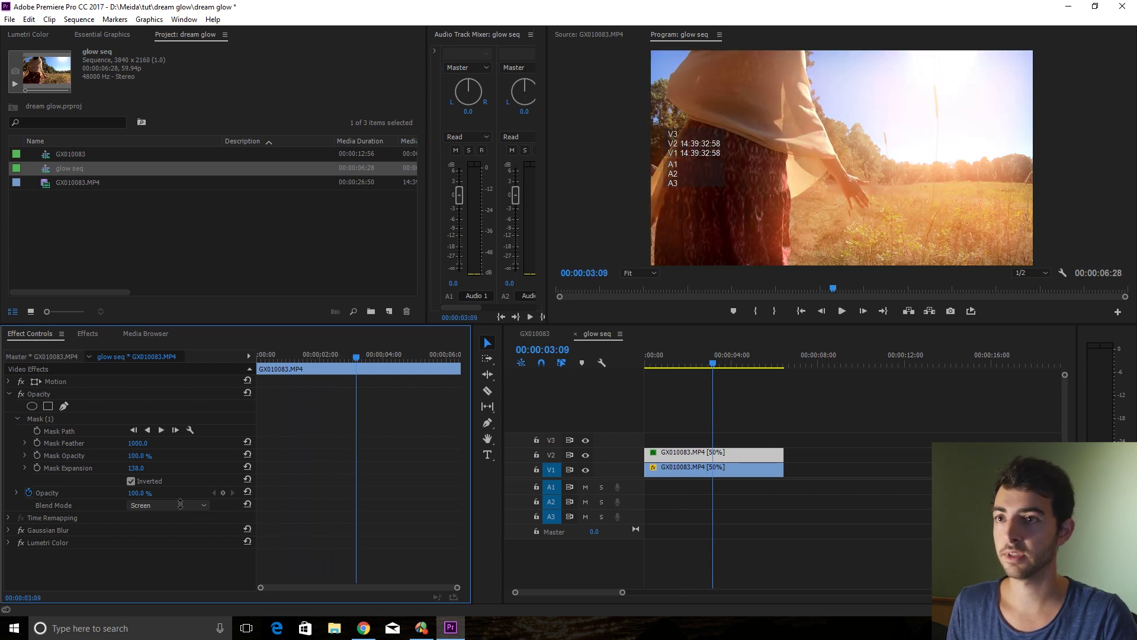
{"action": "key", "text": "space"}
- Preview the Screen blend full-window, then replay maximized with the Color blend mode
{"action": "left_click", "coordinate": [776, 165]}
{"action": "key", "text": "grave"}
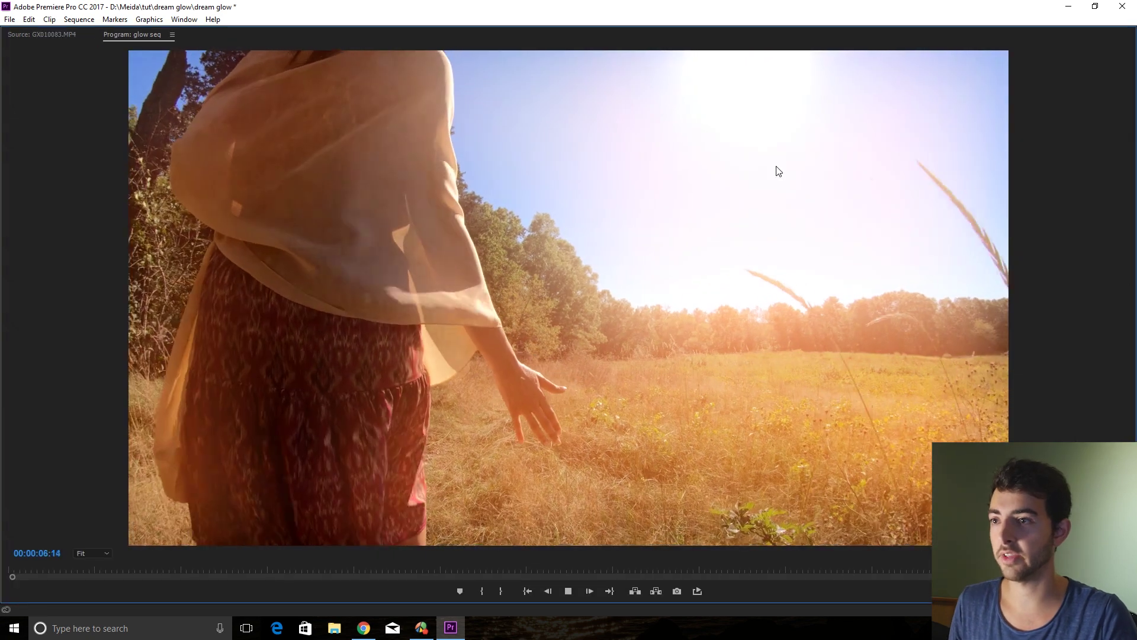
{"action": "key", "text": "space"}
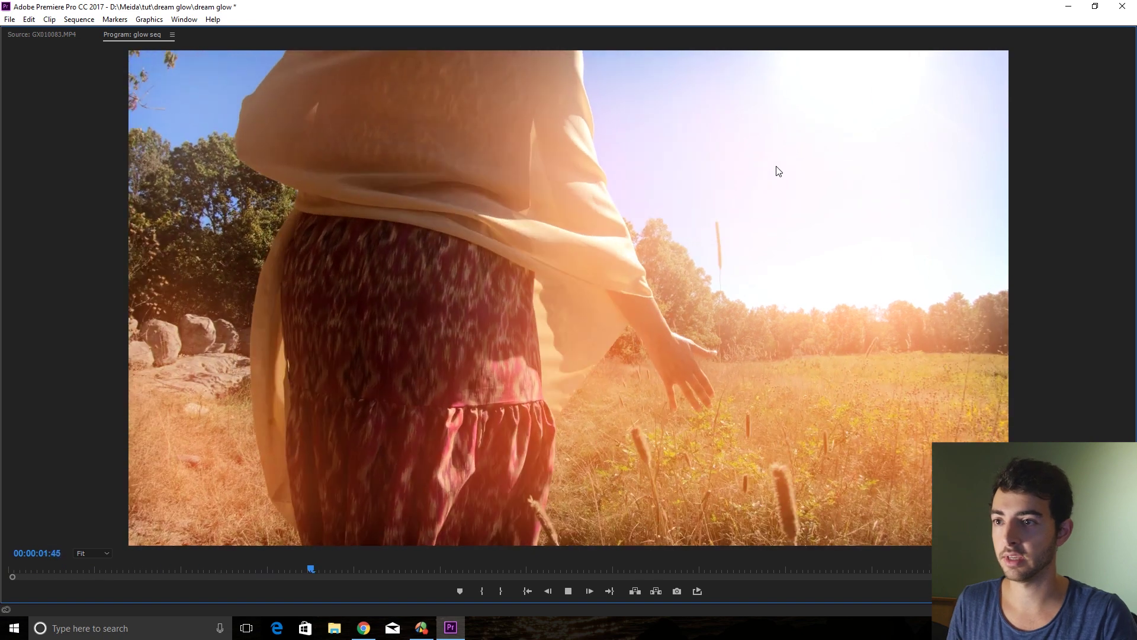
{"action": "key", "text": "space"}
{"action": "key", "text": "grave"}
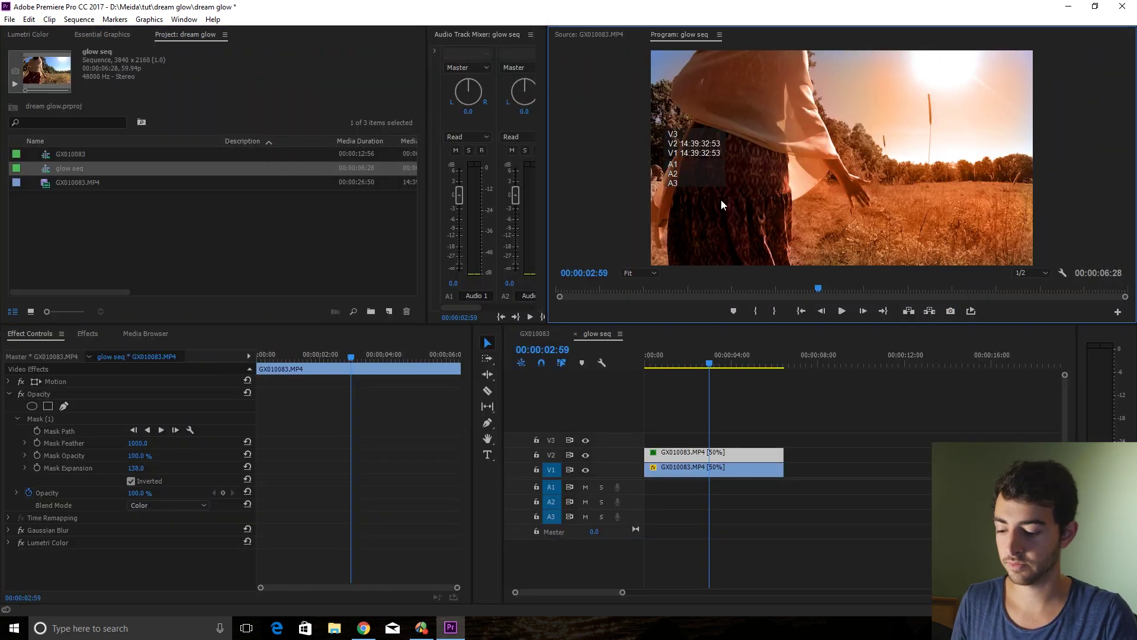
{"action": "key", "text": "grave"}
{"action": "key", "text": "space"}
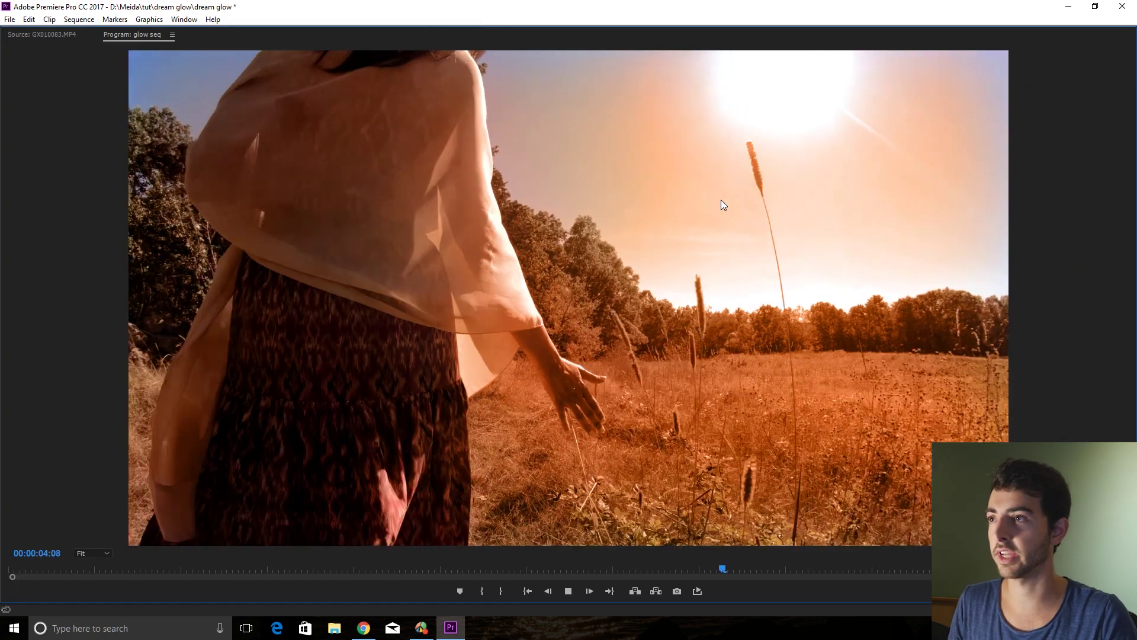